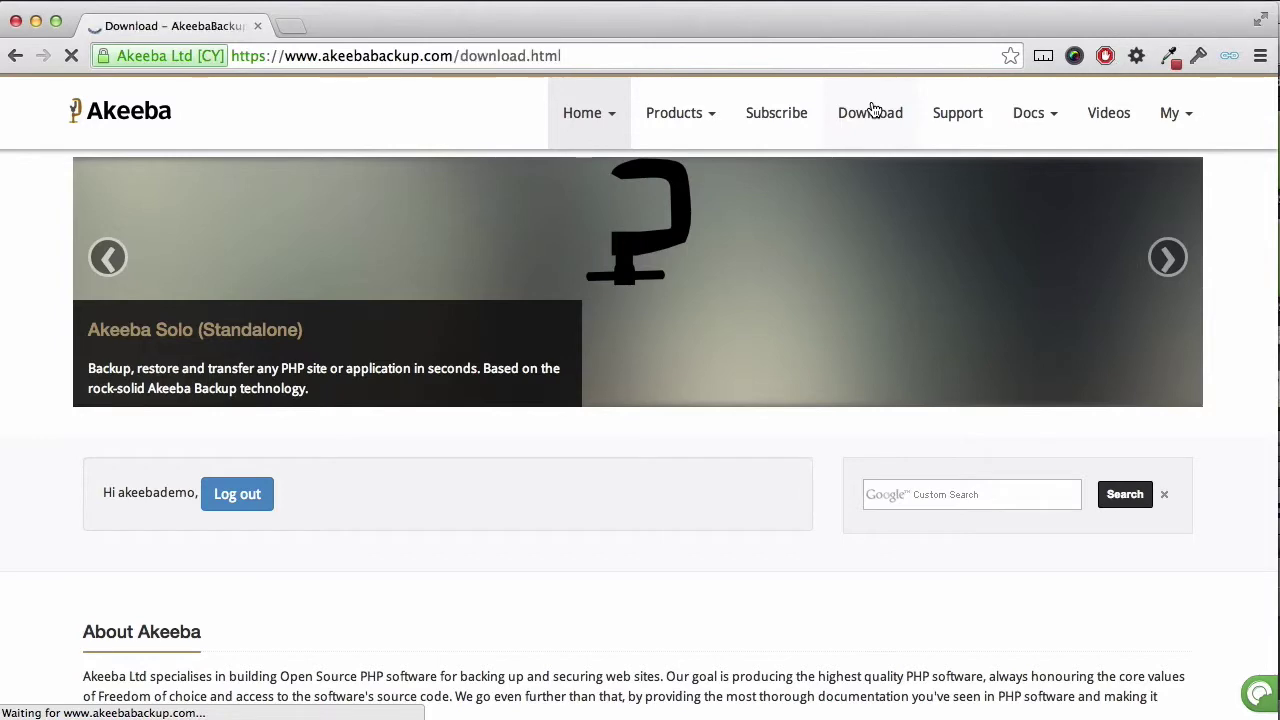
Step: Download and save the Akeeba Solo Professional 1.1.0 package, akeeba_solo-1.1.0.zip
scroll(735, 245, "down", 4)
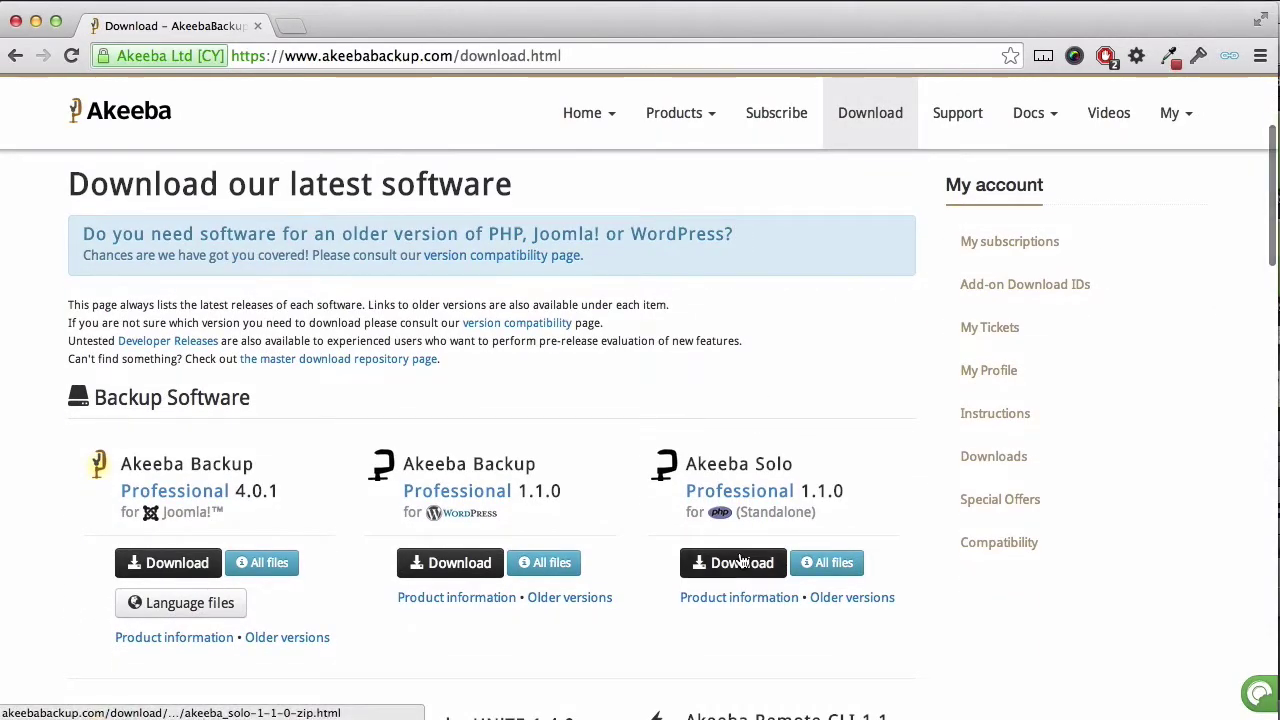
left_click(740, 561)
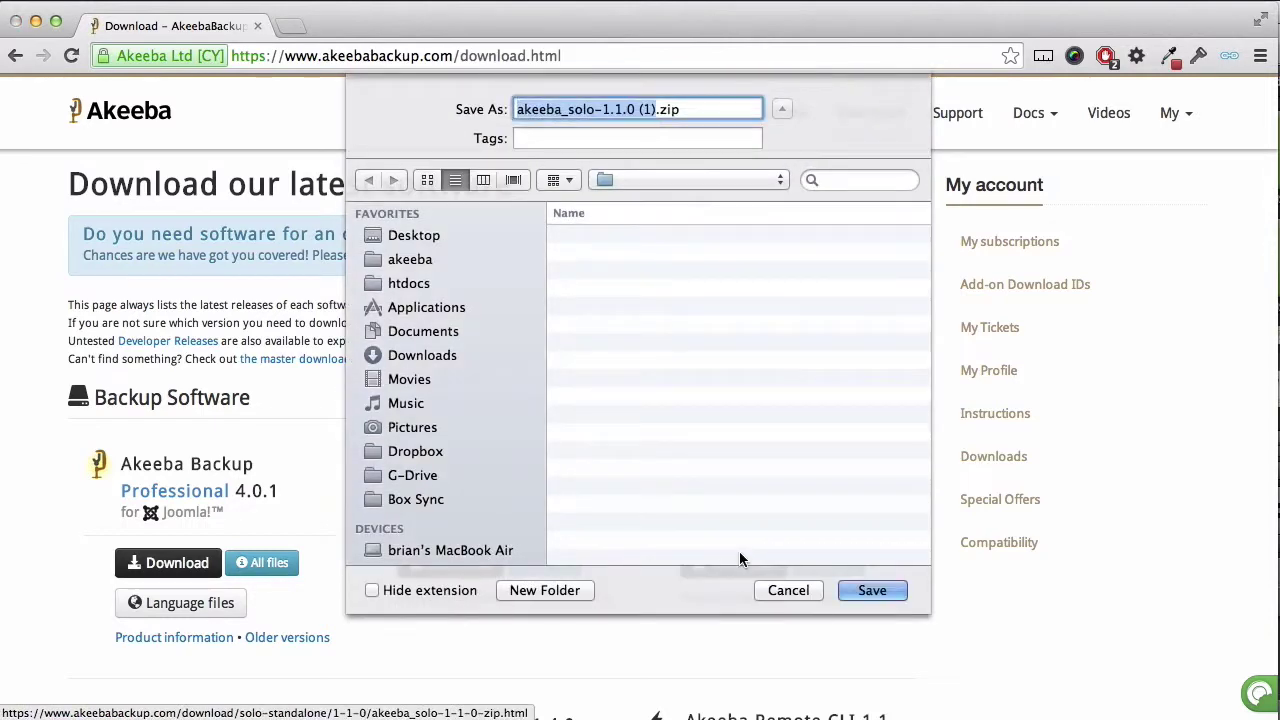
left_click(870, 591)
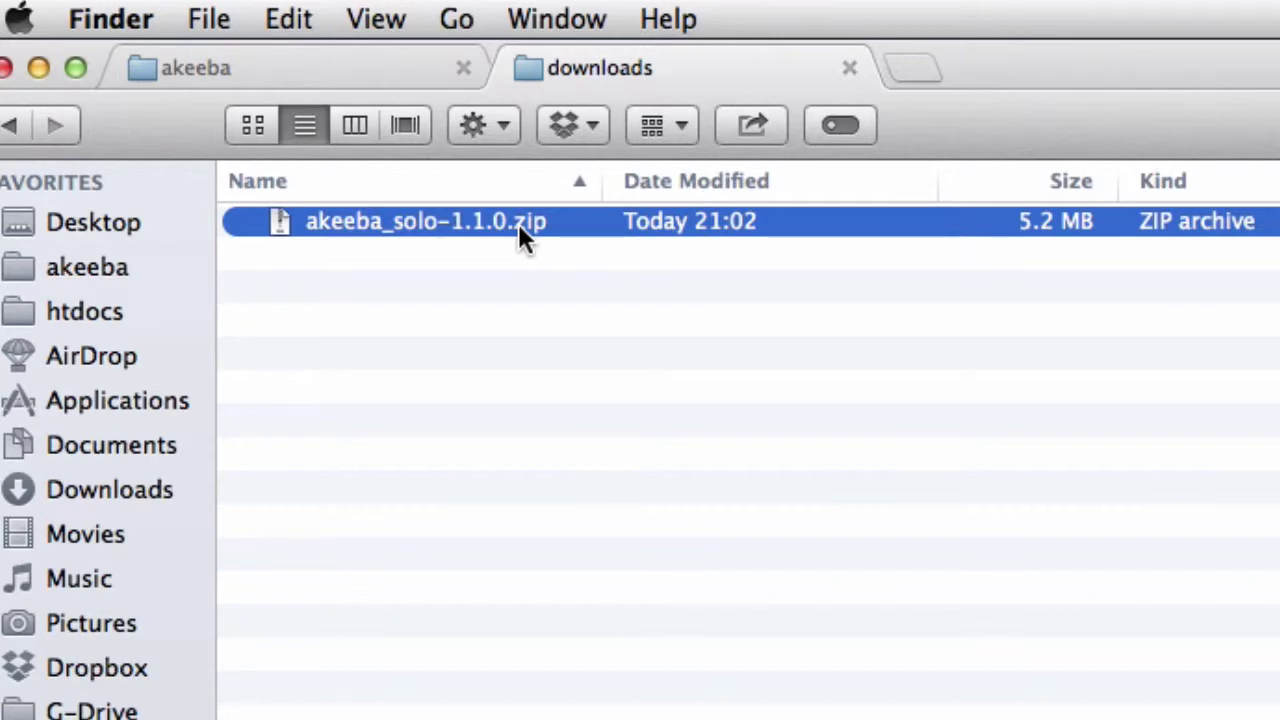
Step: Extract akeeba_solo-1.1.0.zip in the downloads folder with Archive Utility
double_click(518, 223)
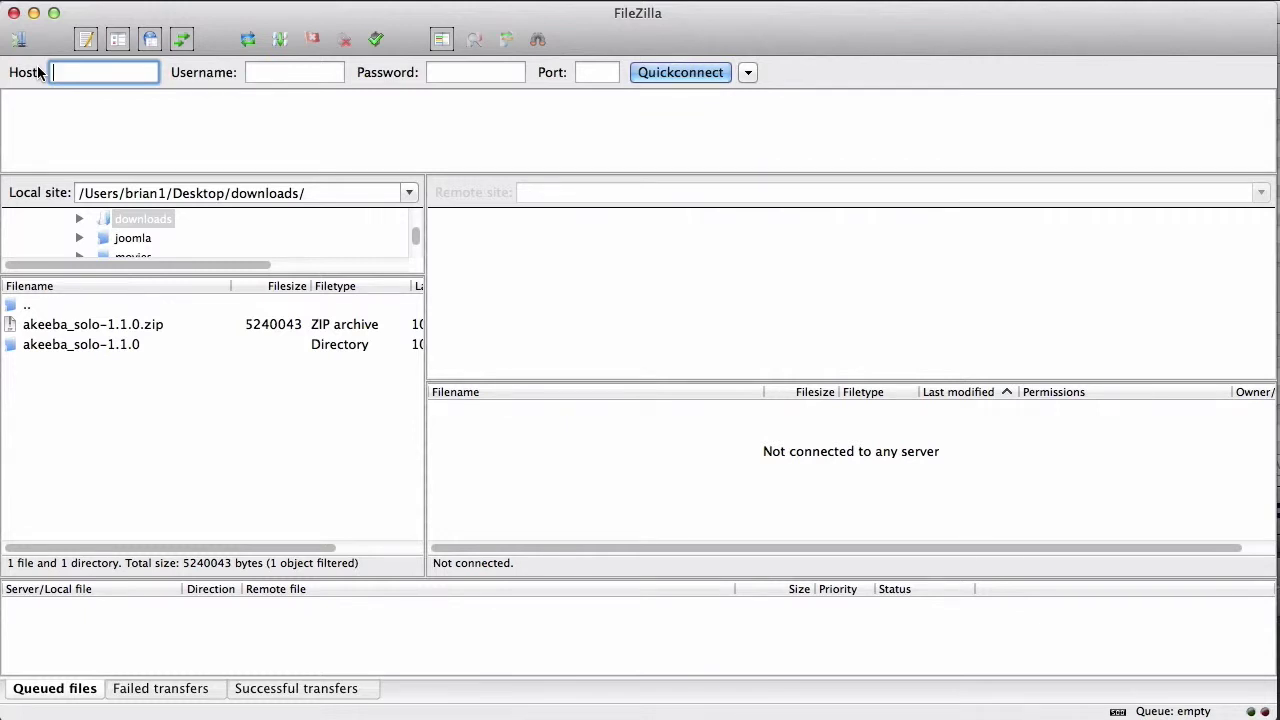
Step: Connect to the saved AkeebaDemo site and browse the server's root folder listing
left_click(19, 40)
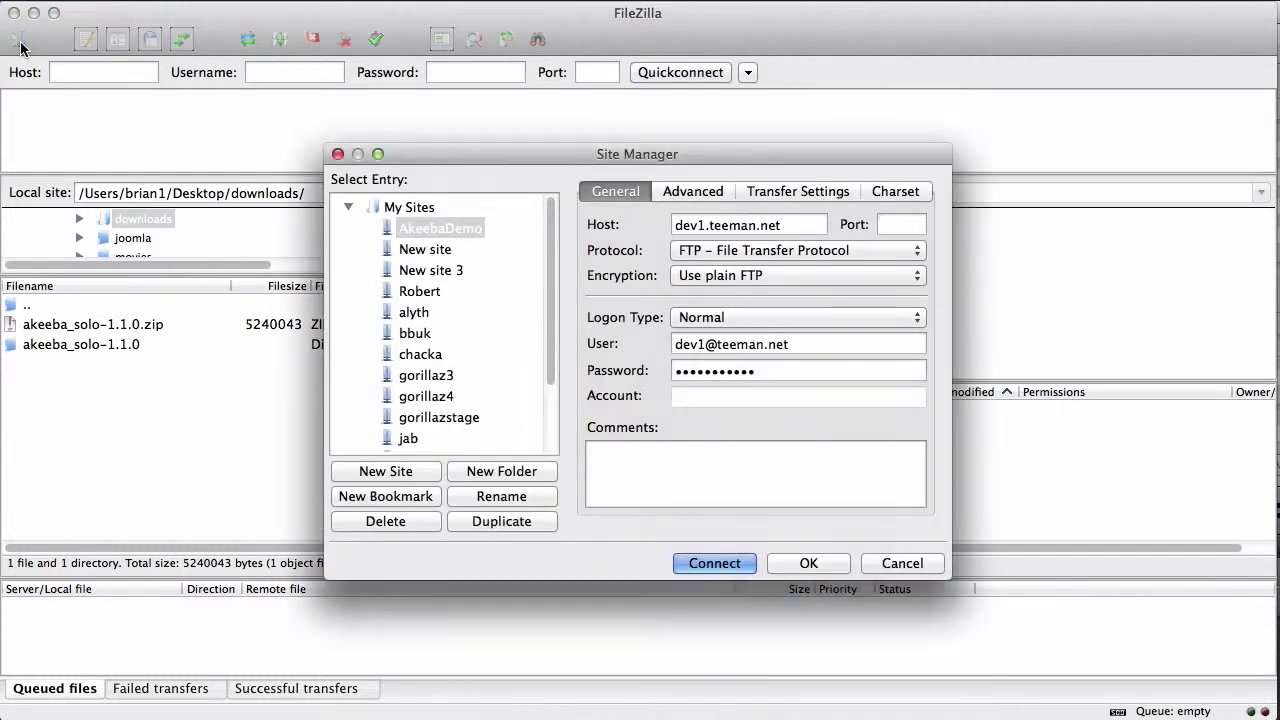
left_click(714, 563)
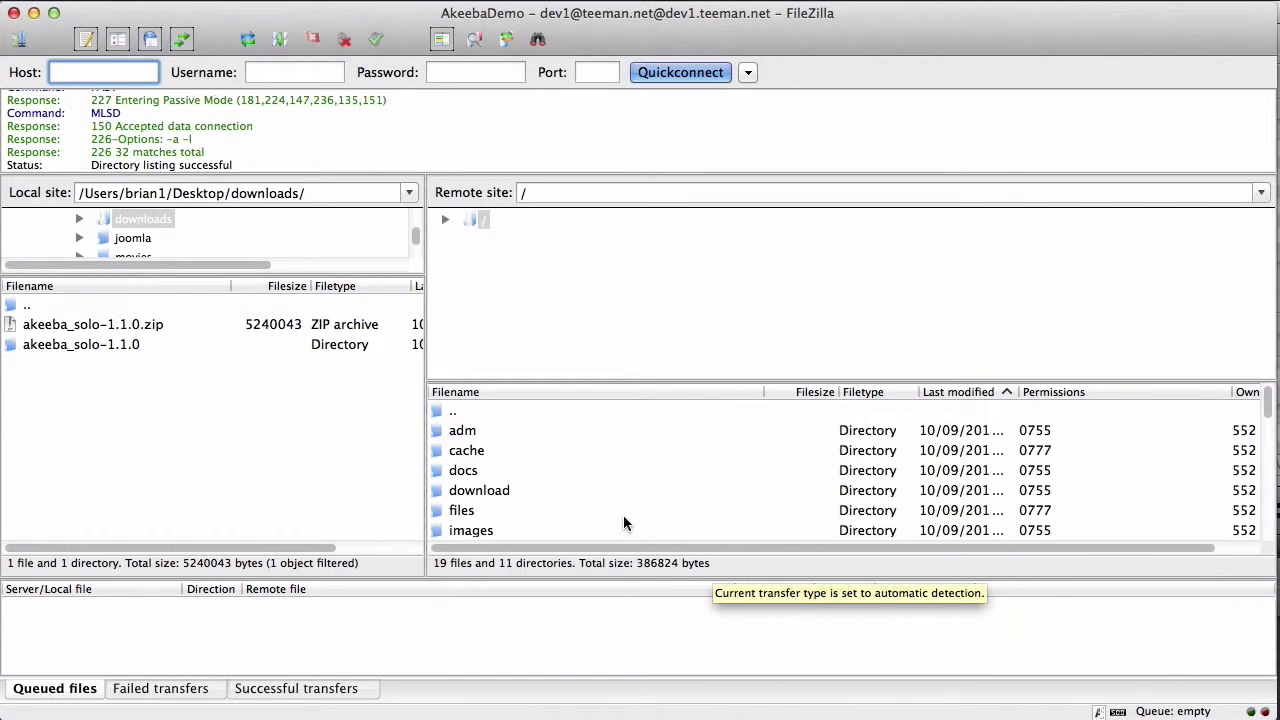
double_click(483, 219)
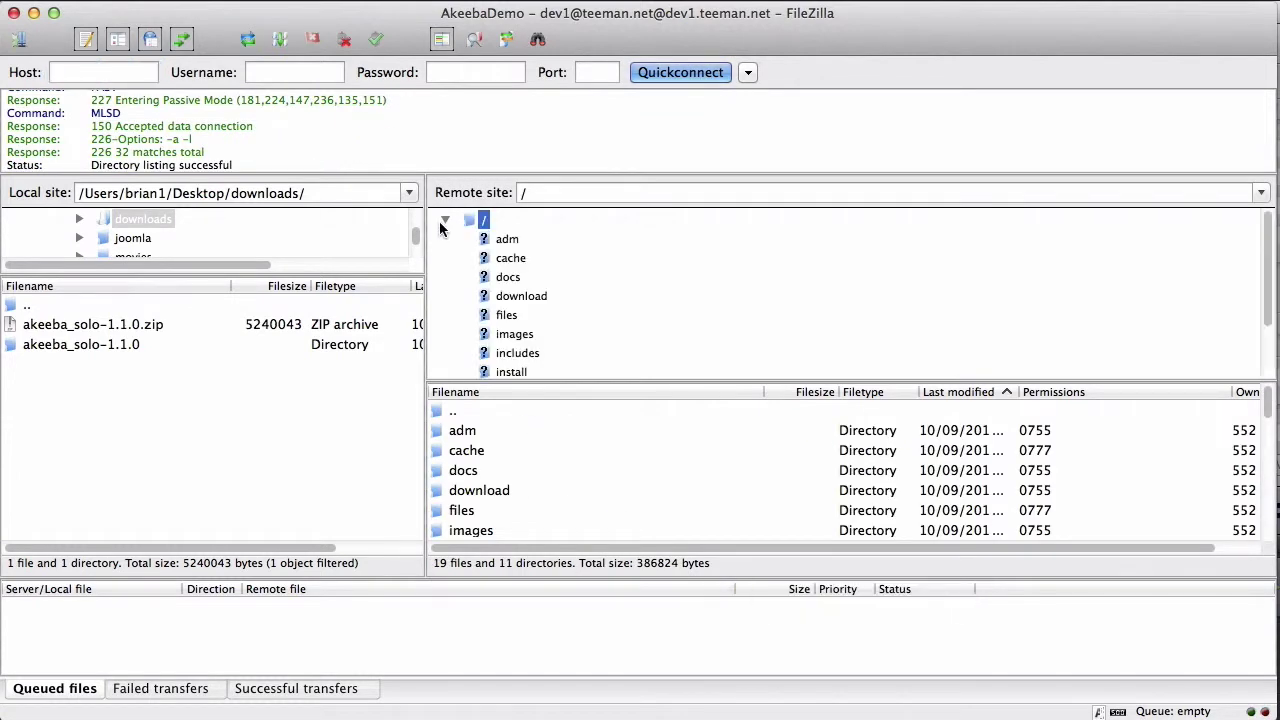
left_click(446, 221)
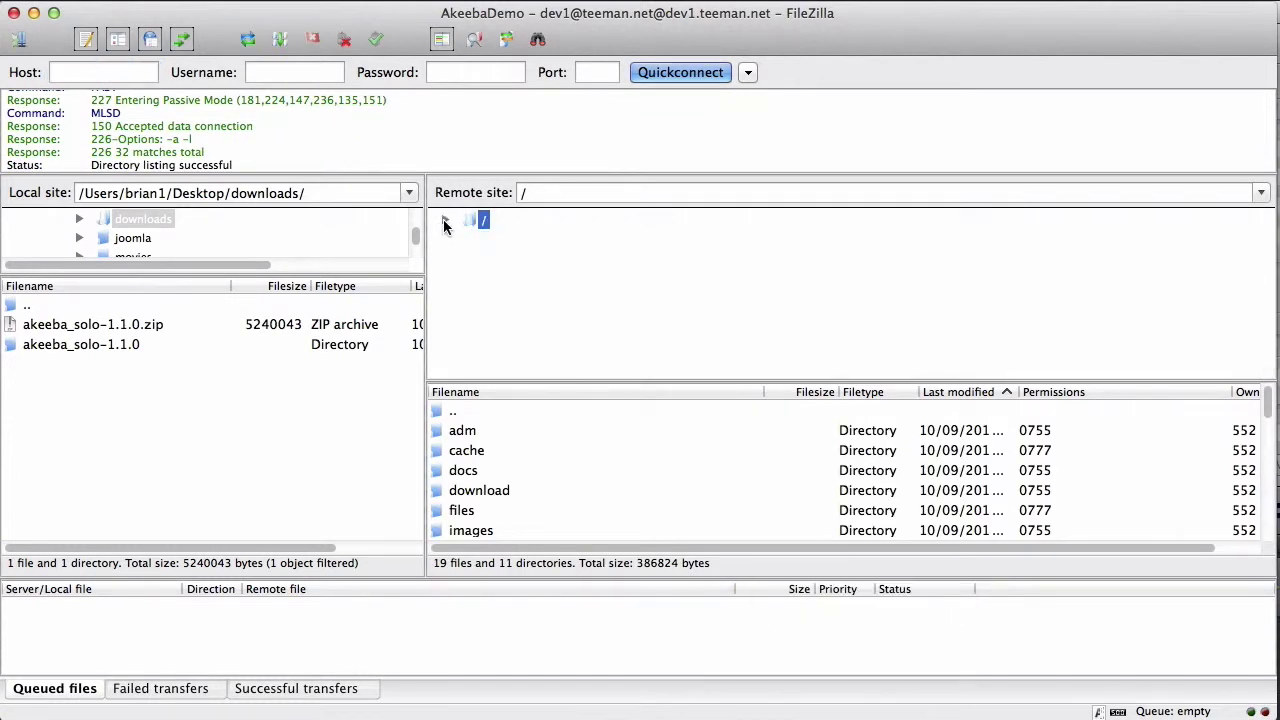
scroll(510, 432, "down", 8)
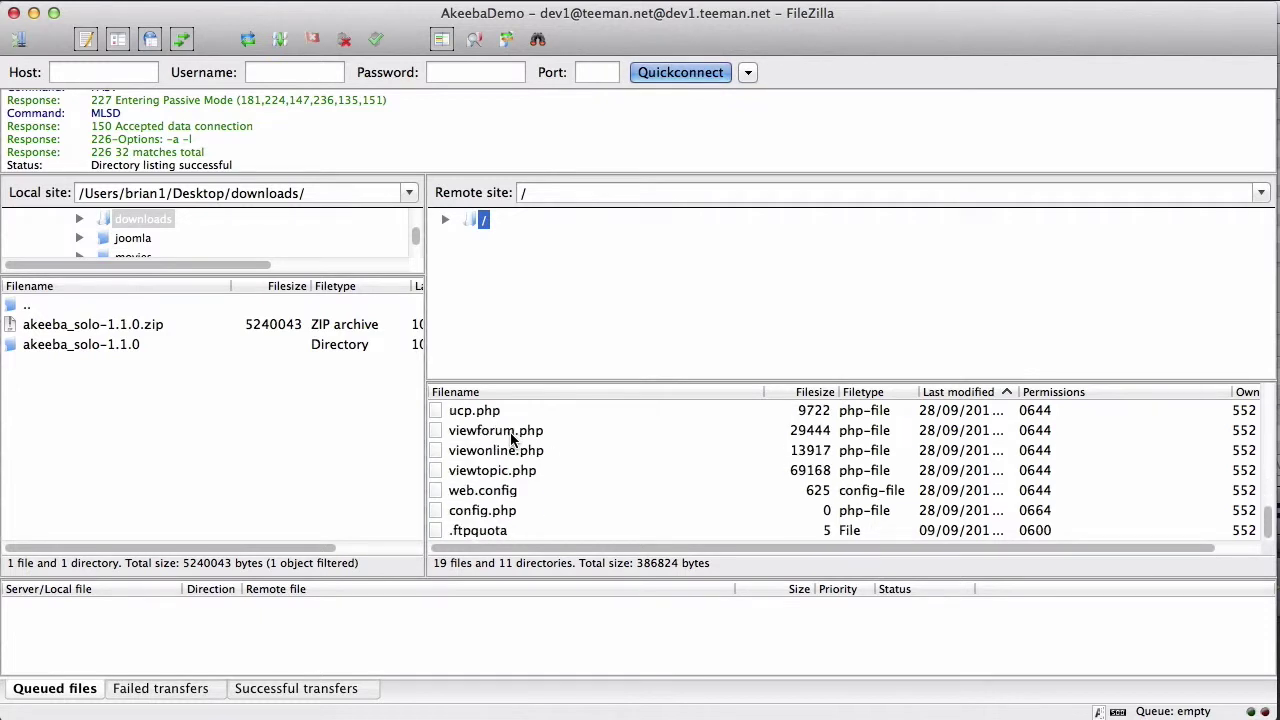
scroll(510, 432, "up", 4)
scroll(510, 432, "up", 3)
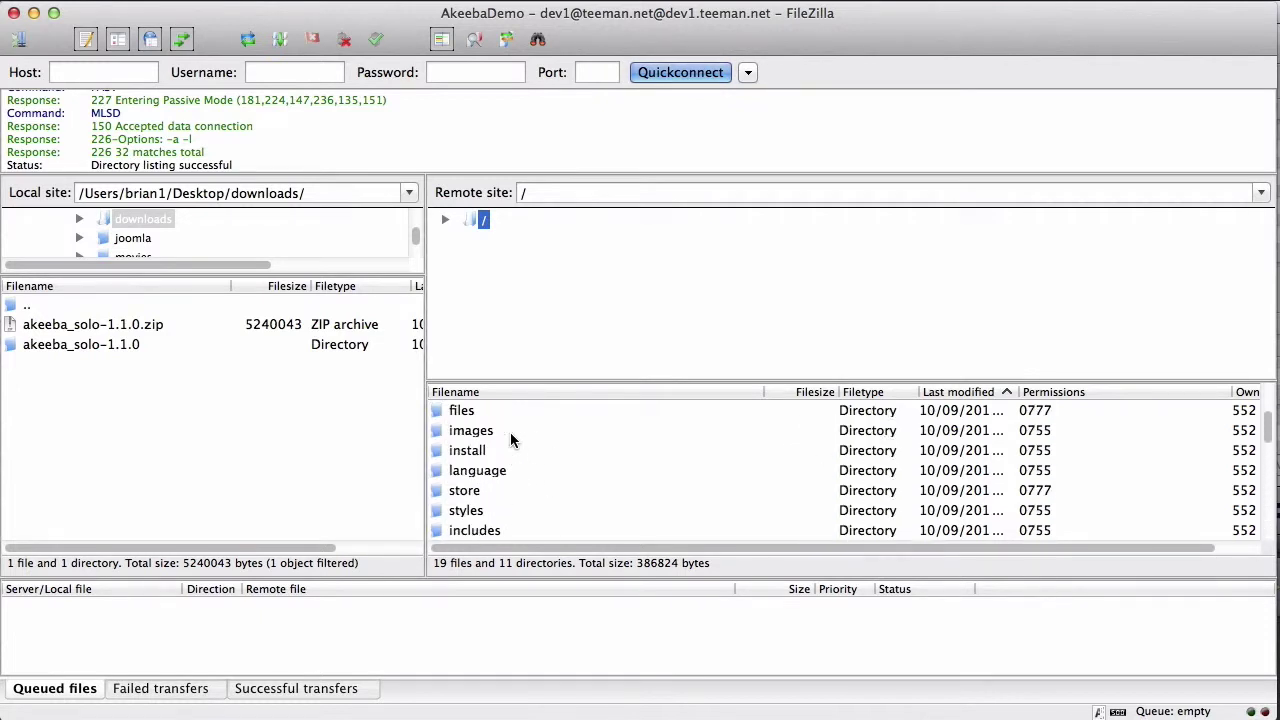
Step: Create a new directory named solo3272 on the server
right_click(617, 482)
left_click(647, 557)
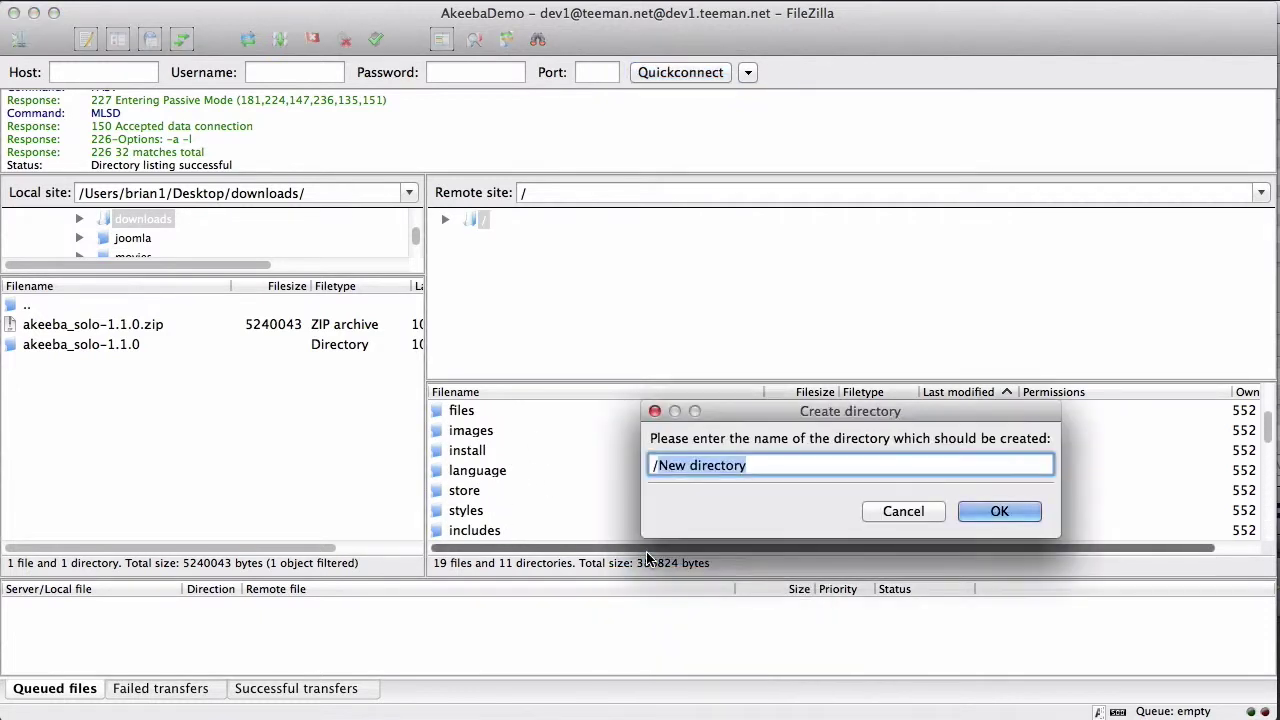
type("solo3272")
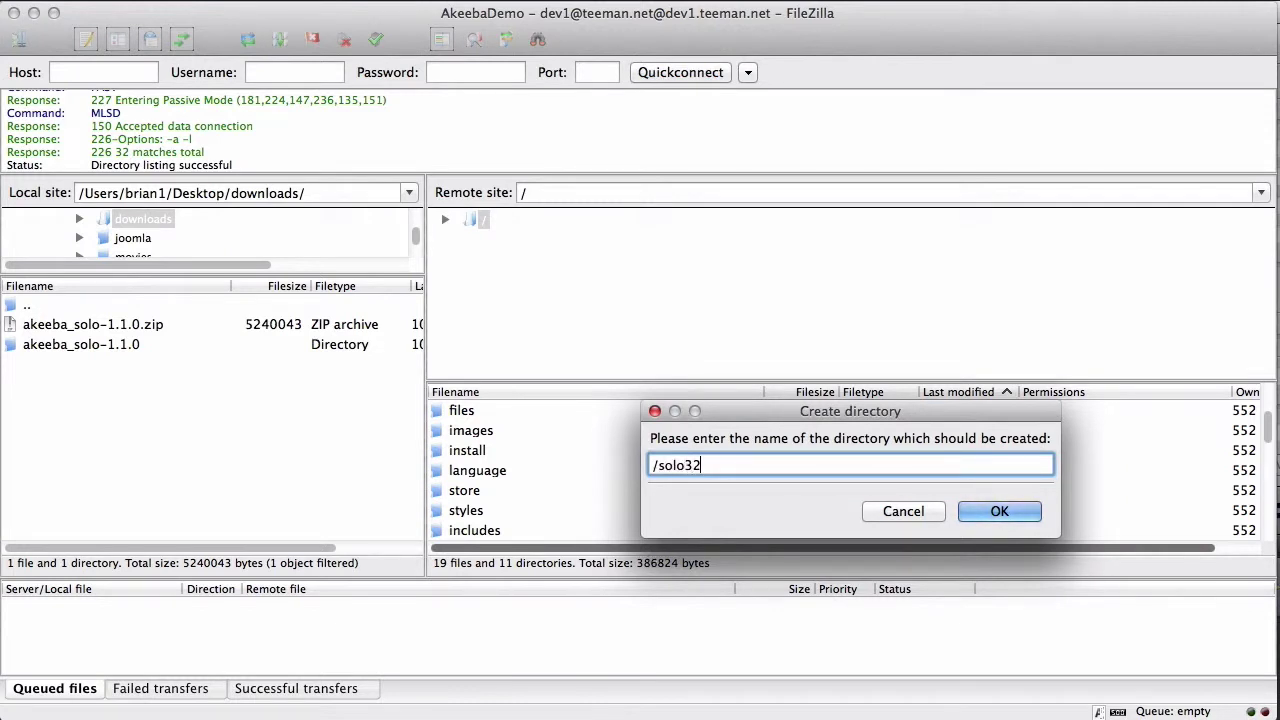
left_click(1015, 510)
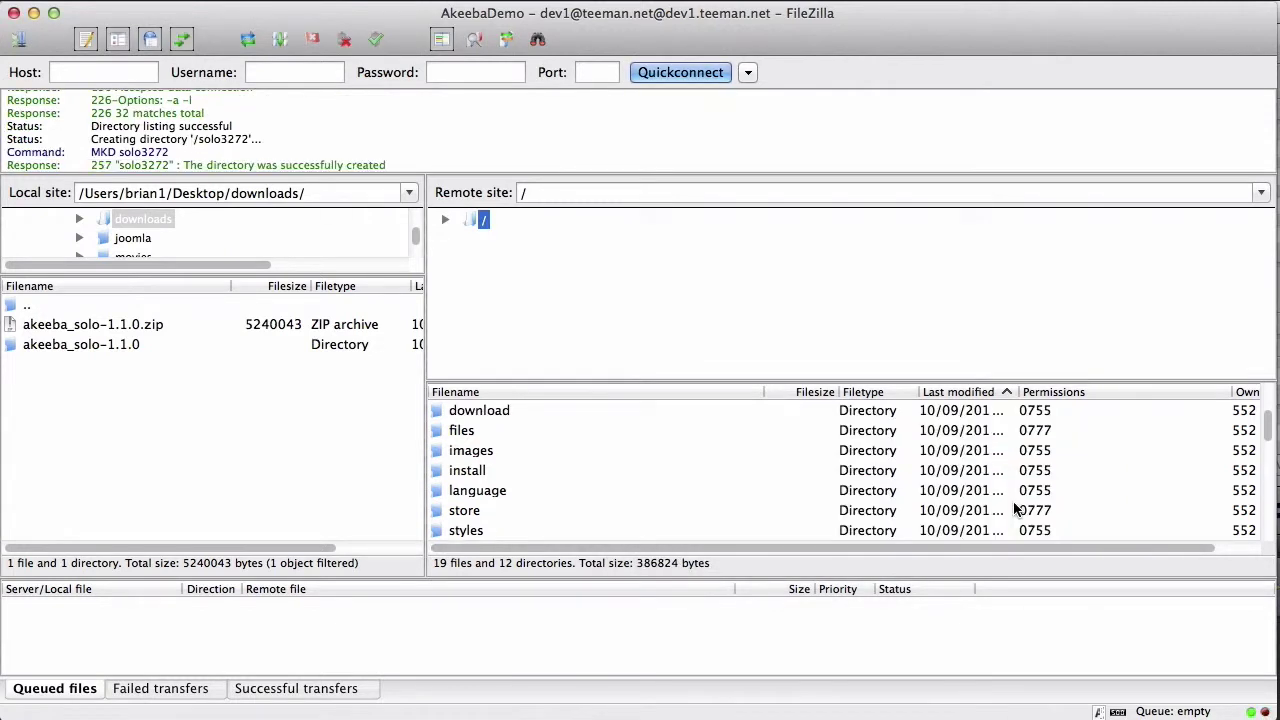
scroll(627, 508, "down", 3)
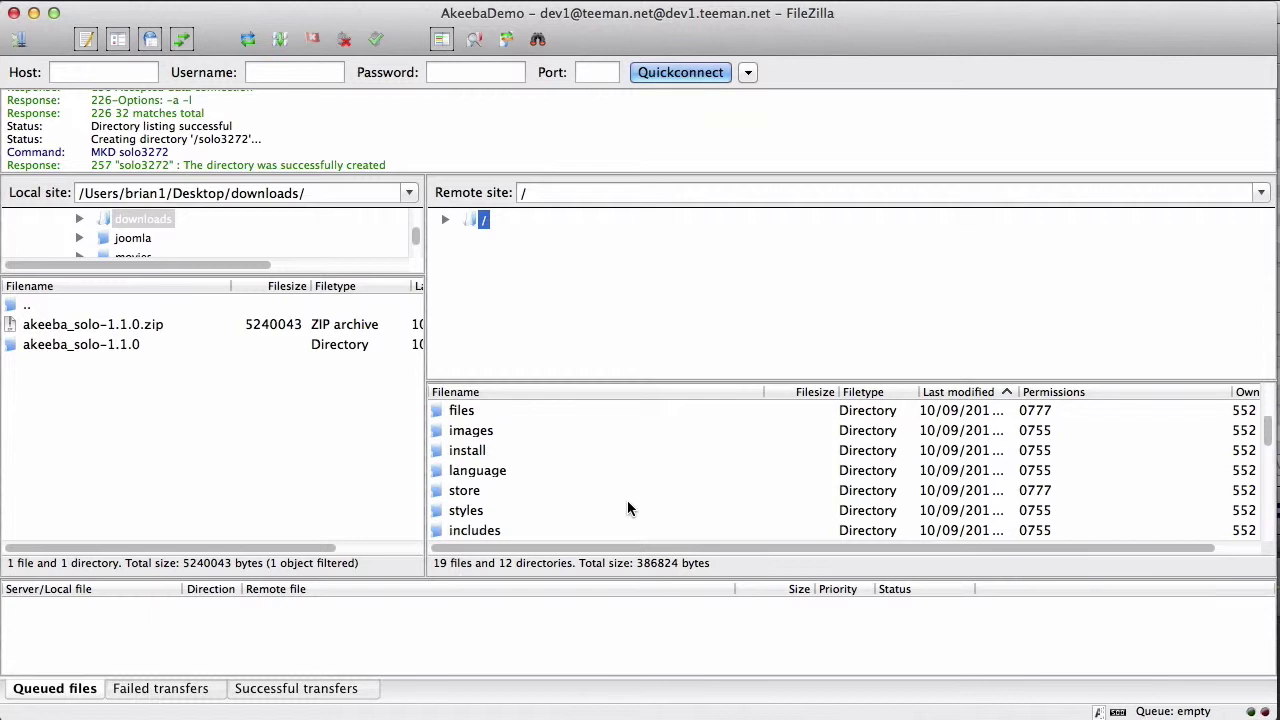
scroll(627, 508, "up", 2)
scroll(627, 508, "up", 3)
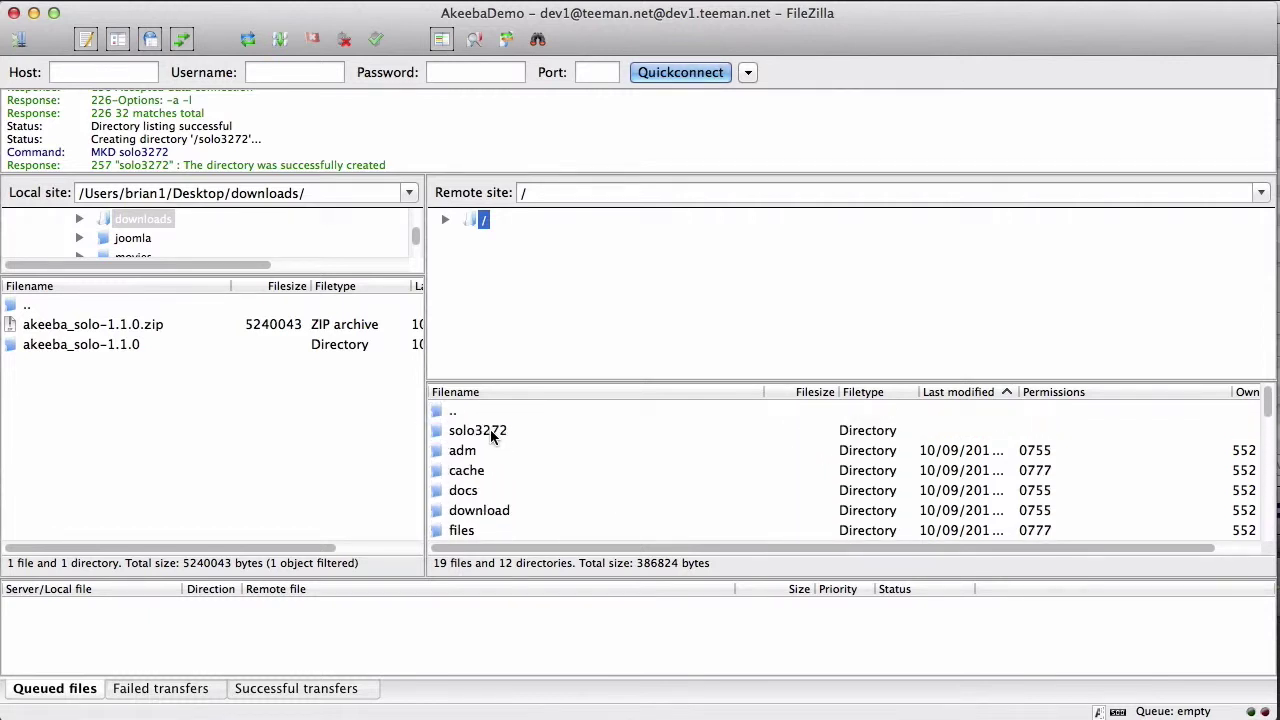
Step: Upload all files from the local akeeba_solo-1.1.0 folder into the server's solo3272 directory
double_click(492, 432)
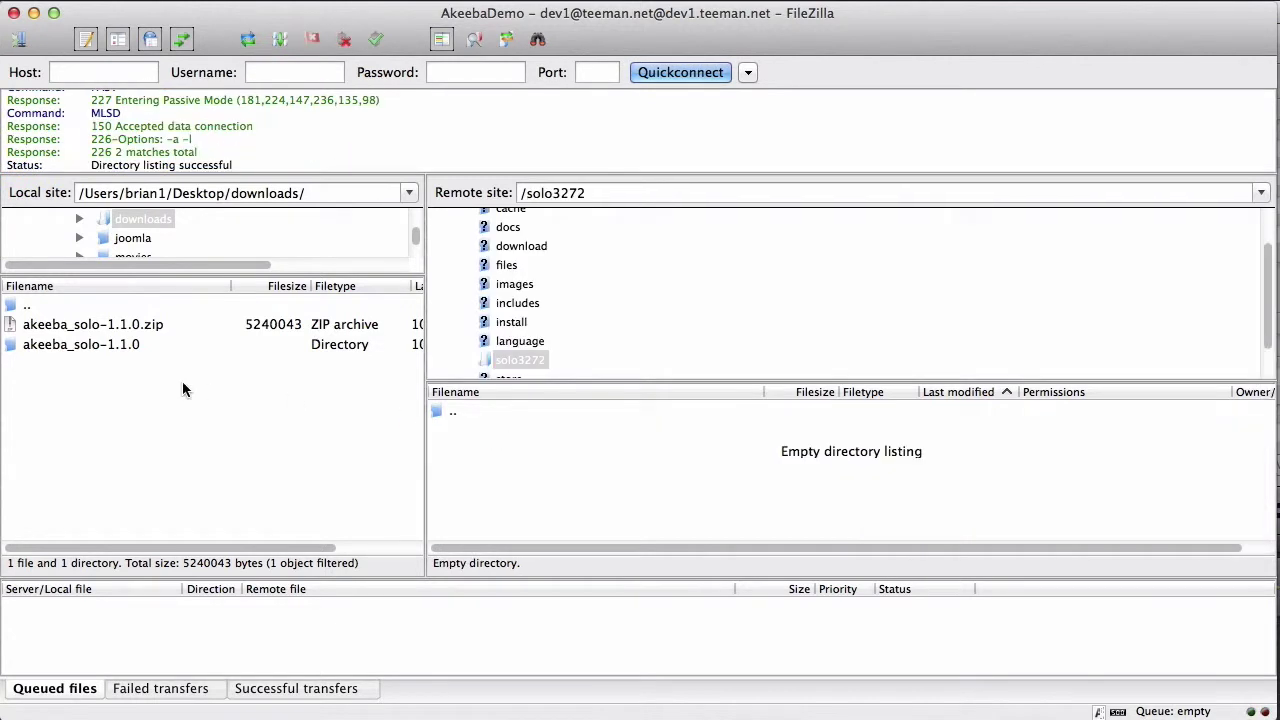
double_click(95, 346)
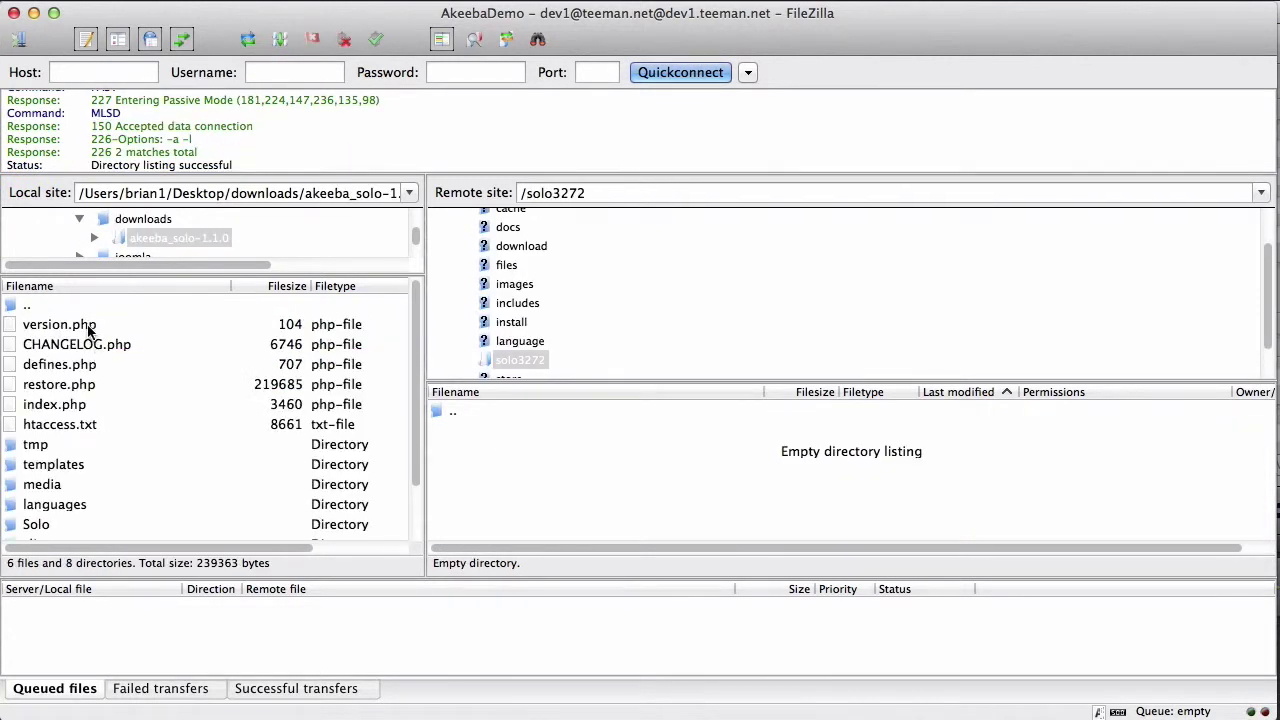
left_click(88, 326)
scroll(57, 522, "down", 2)
scroll(57, 522, "down", 1)
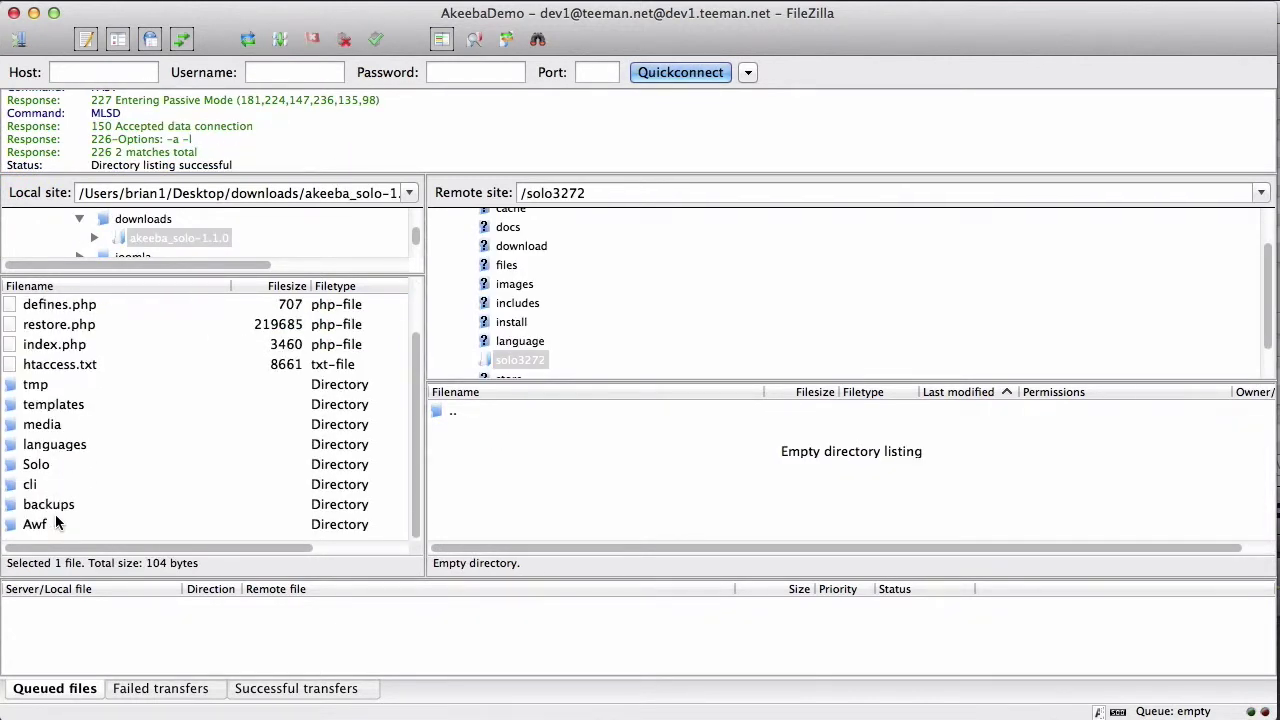
left_click(50, 518, "shift")
left_click_drag(50, 518, 543, 509)
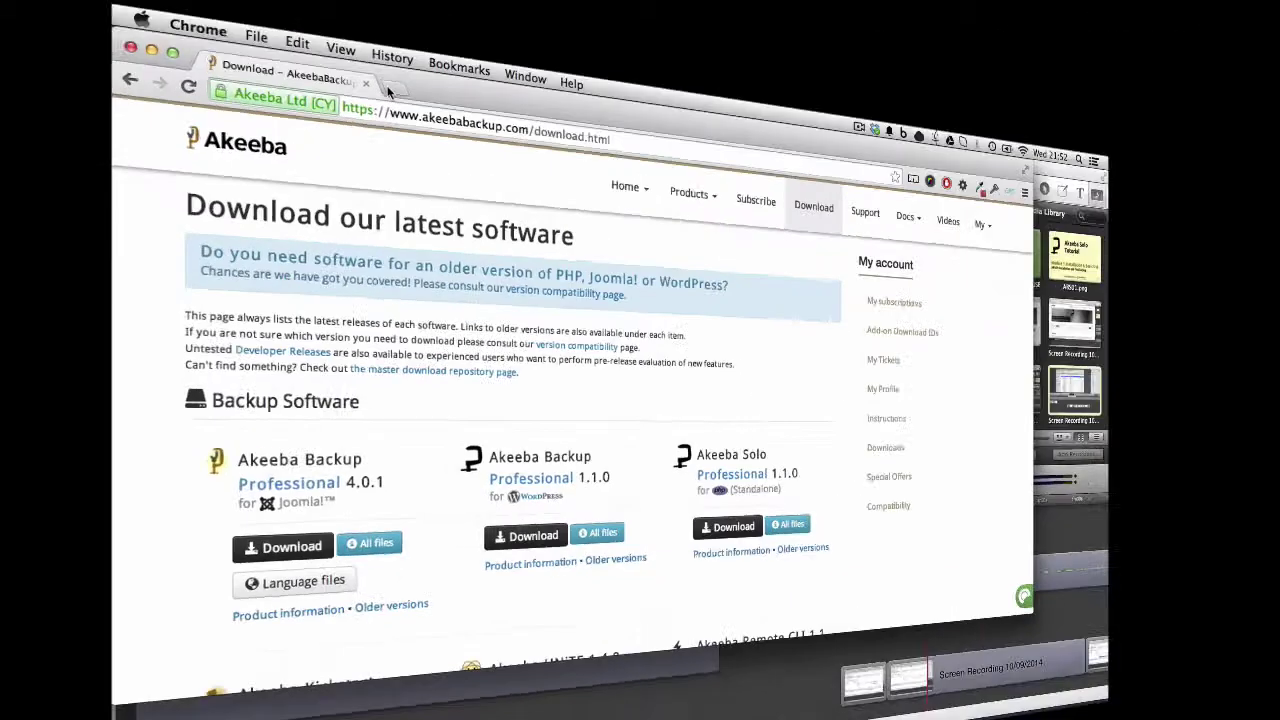
Step: Load akeebademo.com/solo3272 in a new browser tab
left_click(392, 89)
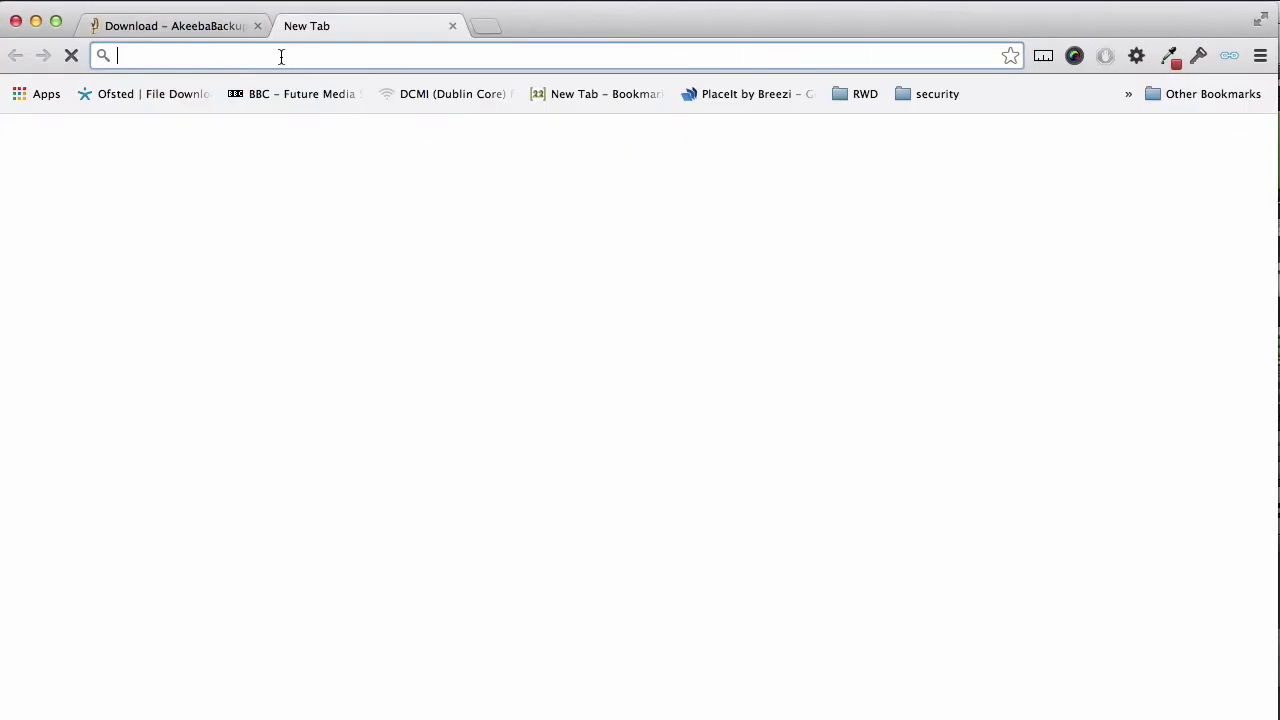
type("akeebadem")
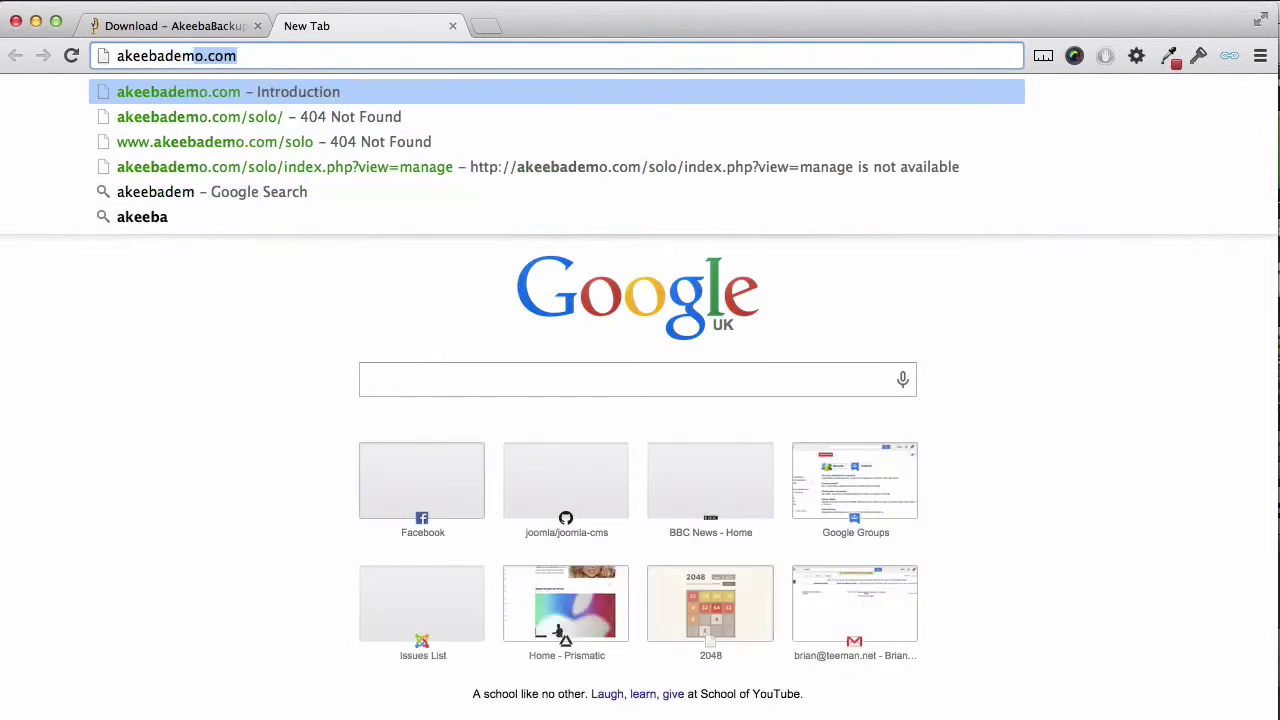
type("o.com/solo3")
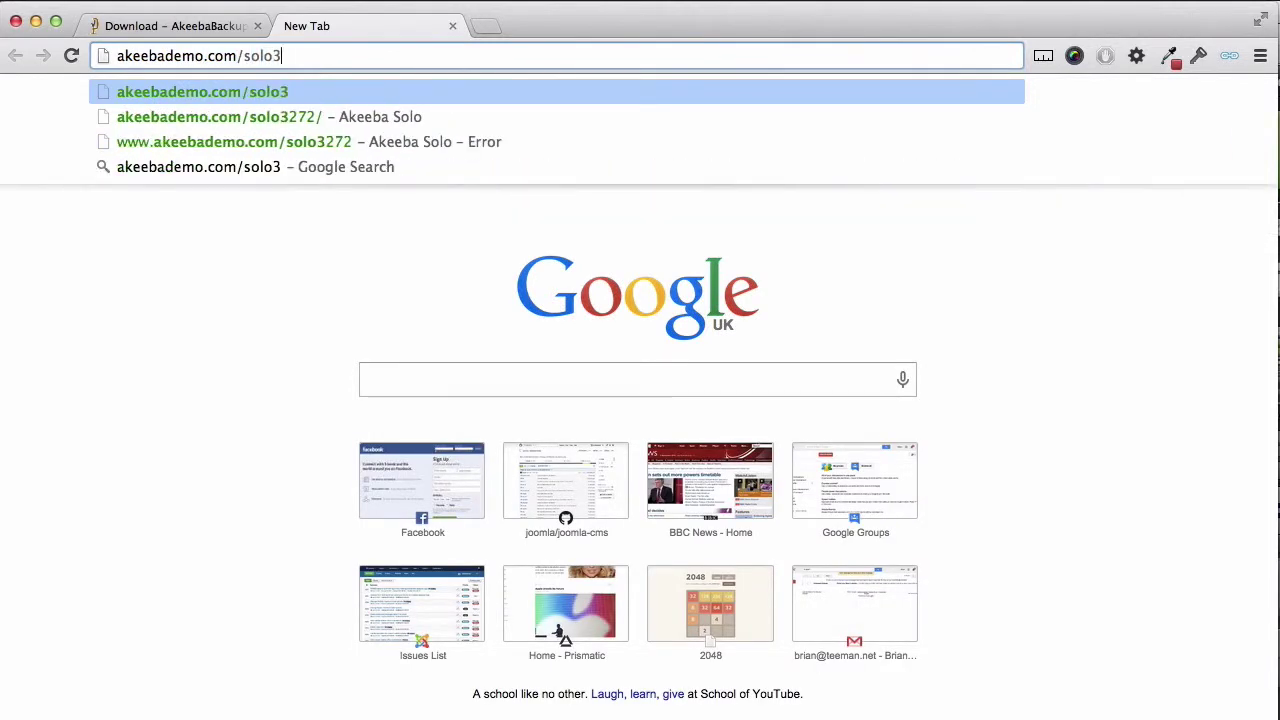
type("27")
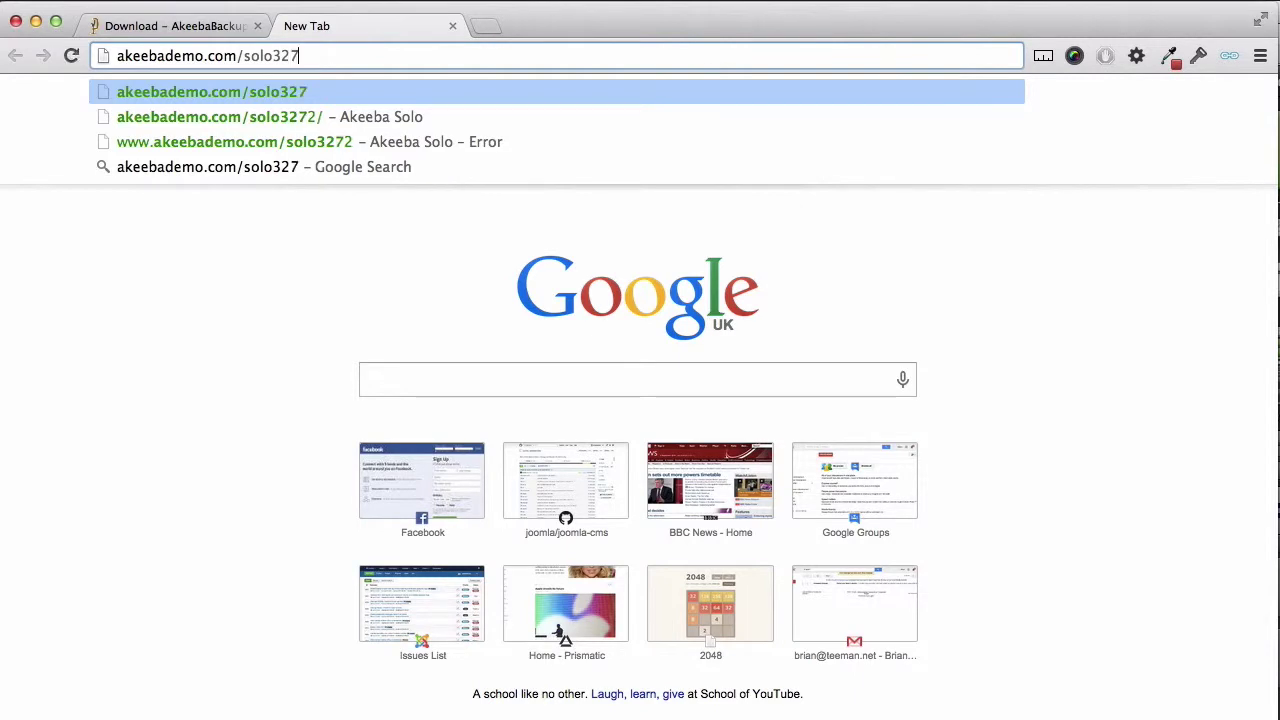
type("2")
key("Return")
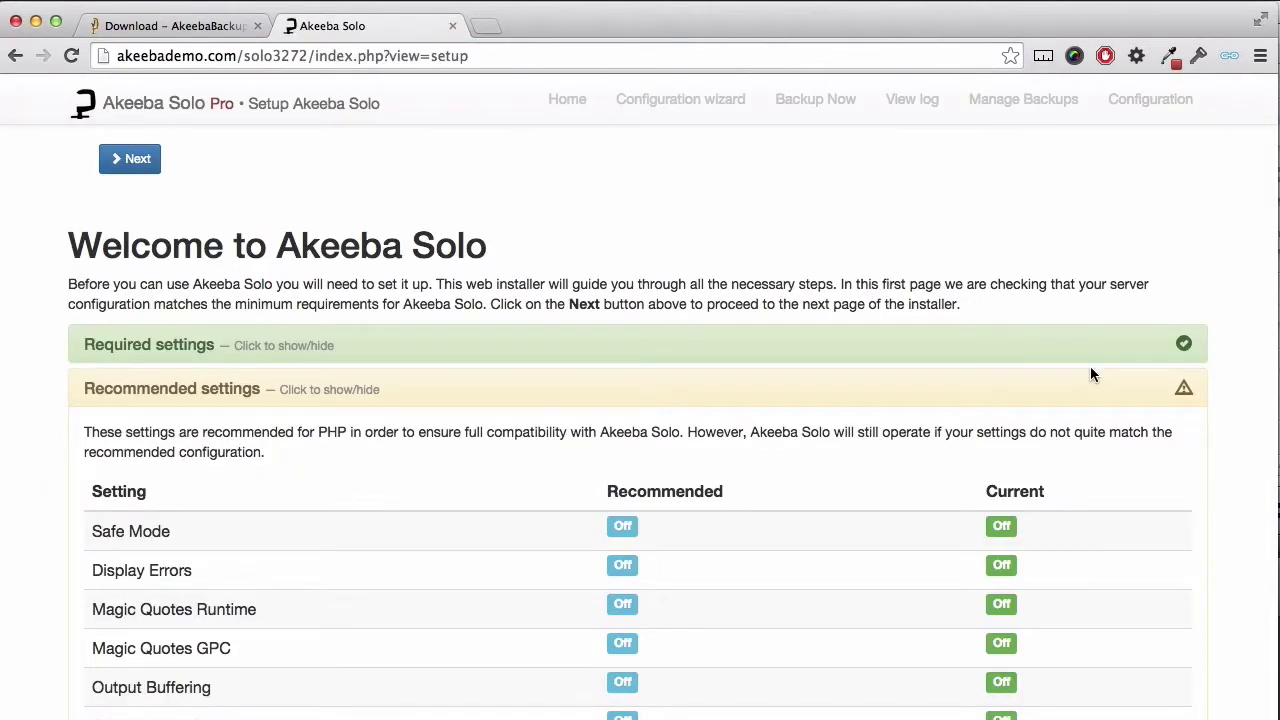
Step: Confirm all Required settings checks pass, then continue to the database setup page
left_click(1184, 345)
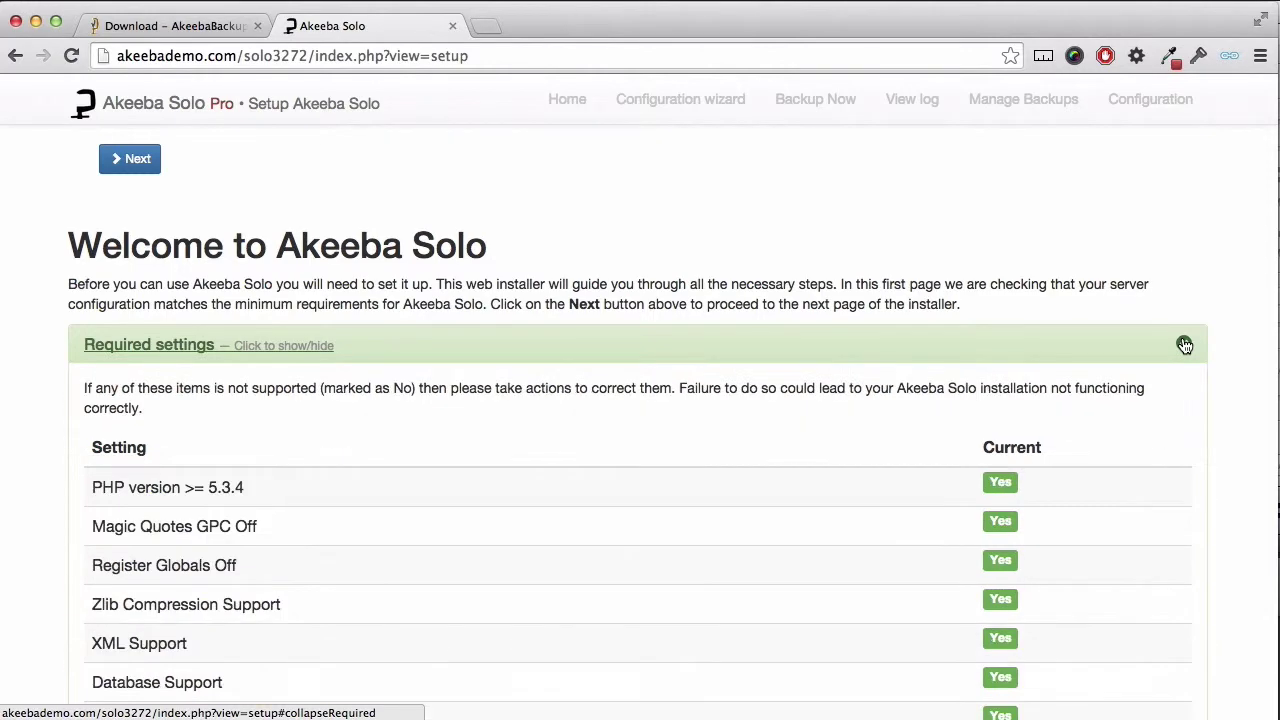
scroll(1161, 437, "down", 3)
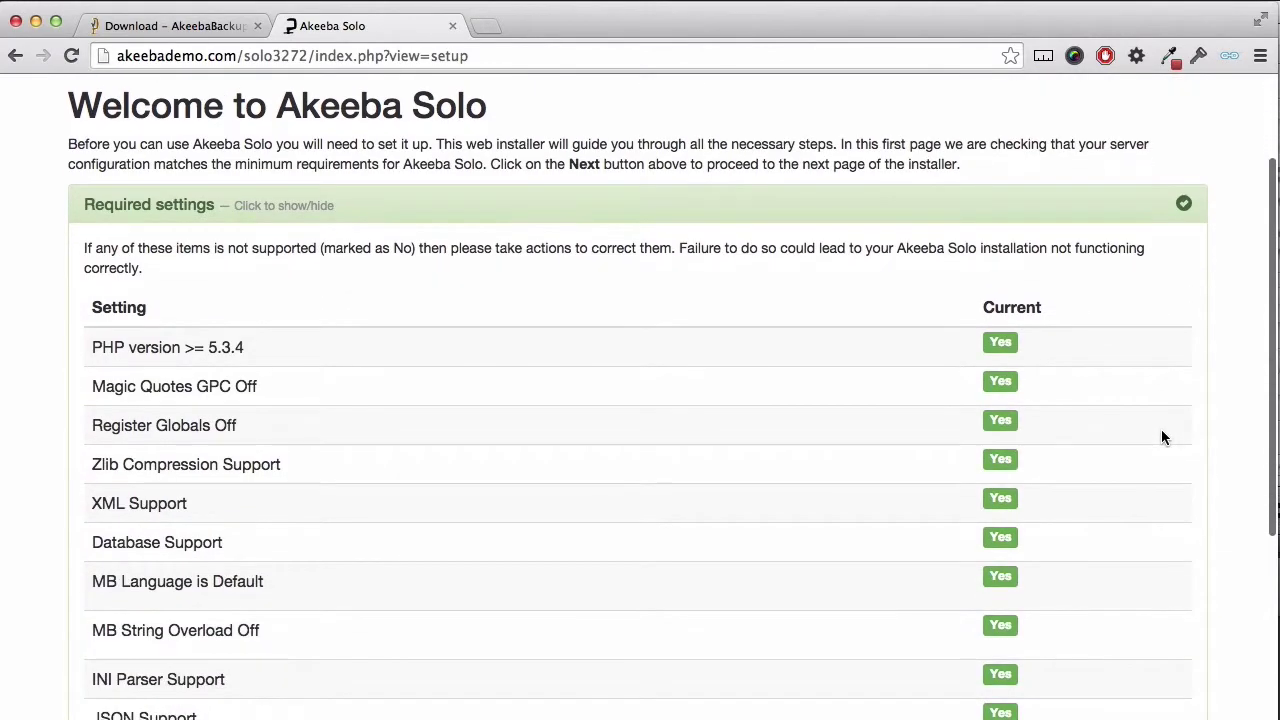
scroll(1162, 437, "down", 2)
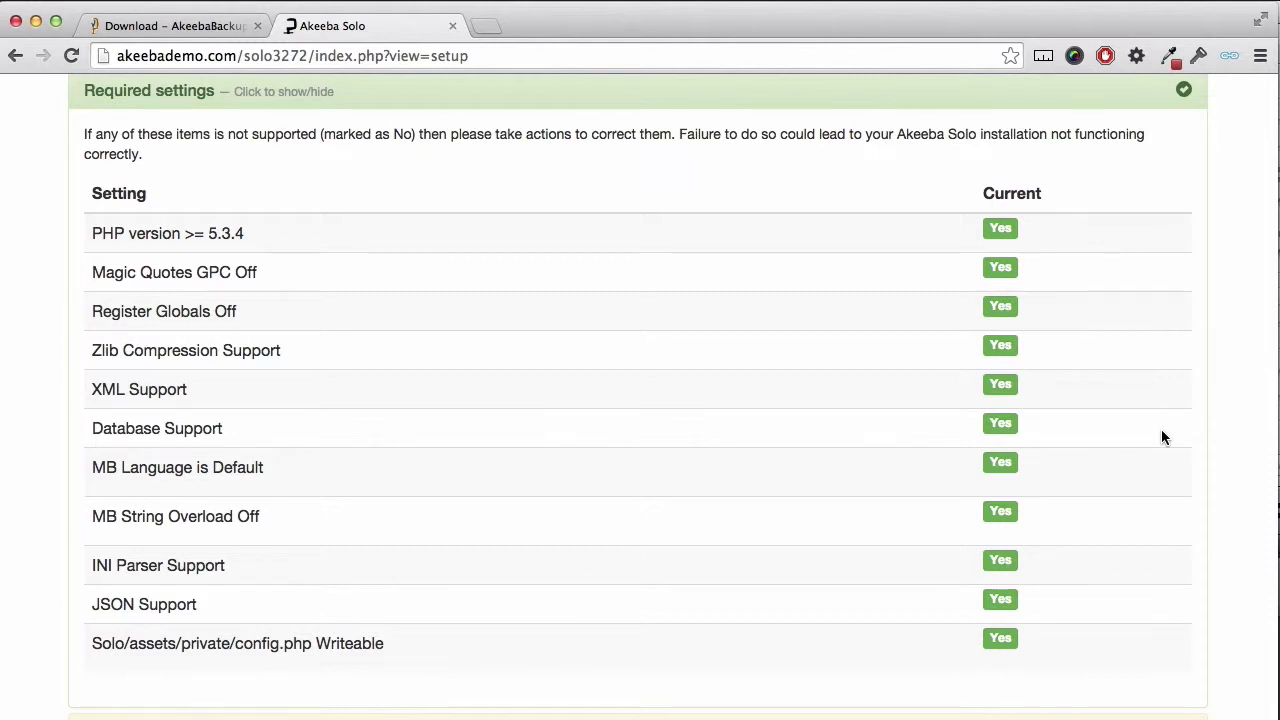
scroll(1162, 437, "up", 4)
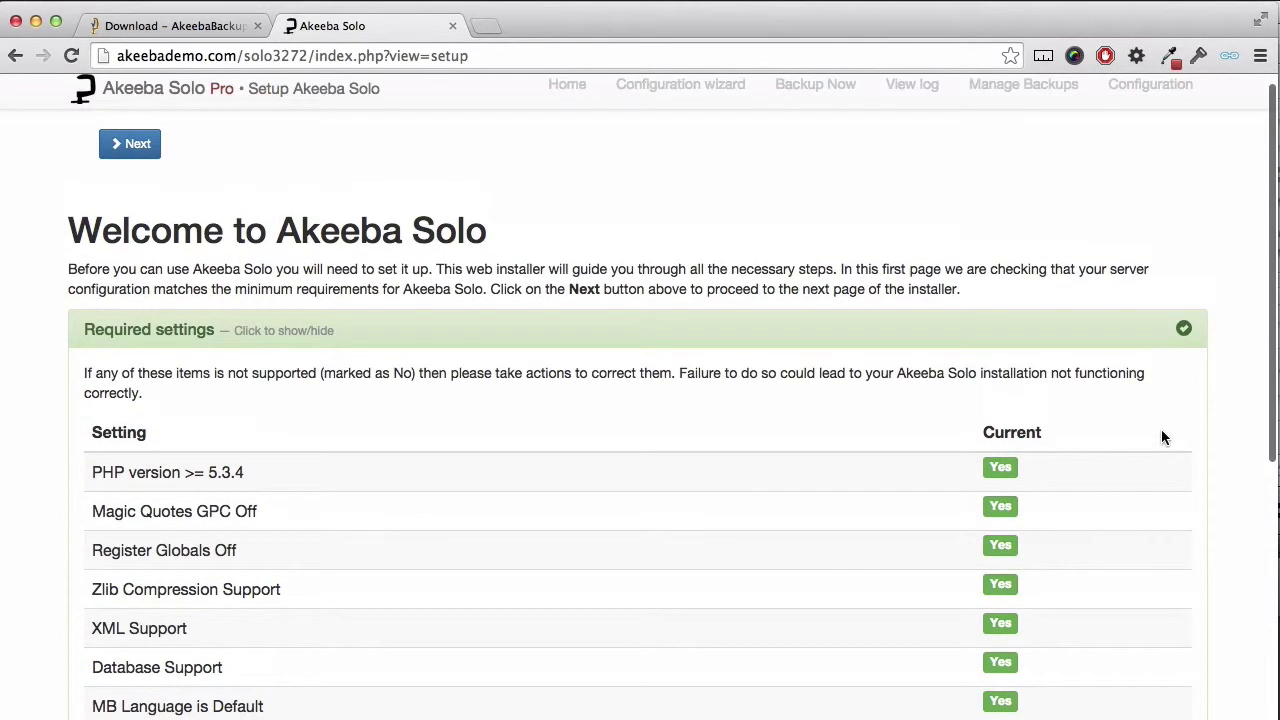
left_click(130, 144)
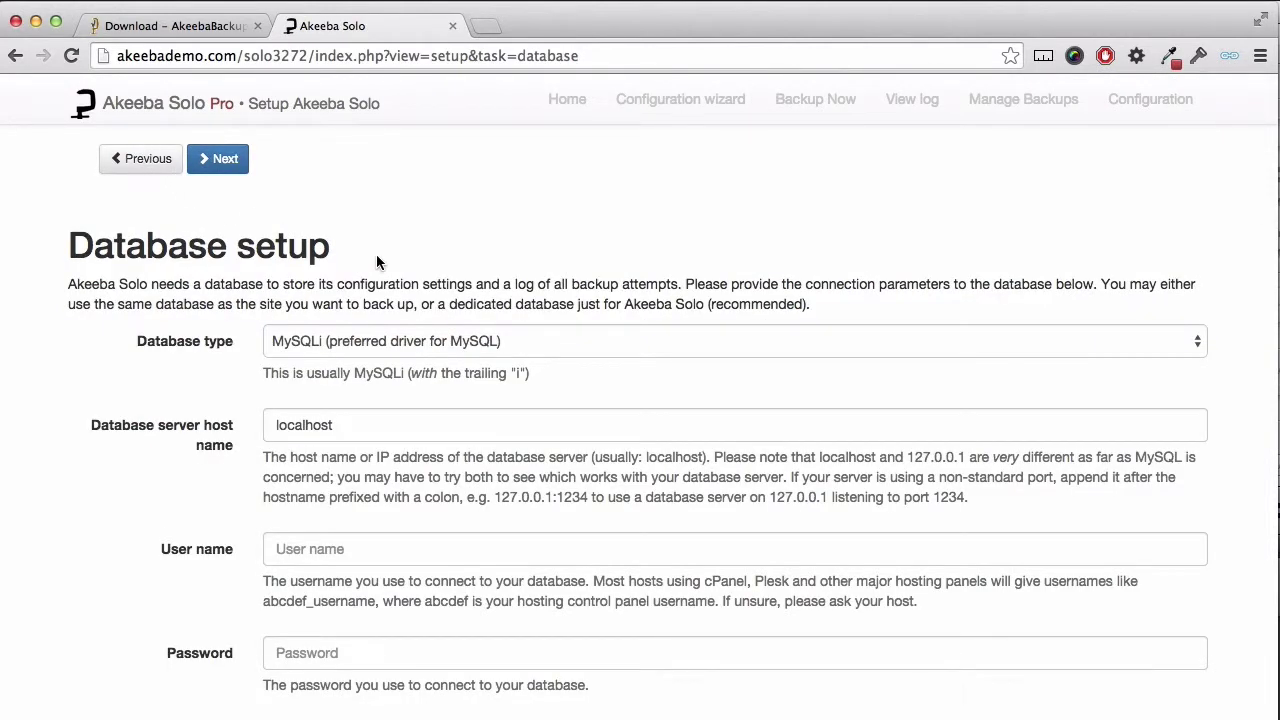
Step: Submit database host localhost, user root, its password, database solo with prefix solo_
left_click(414, 413)
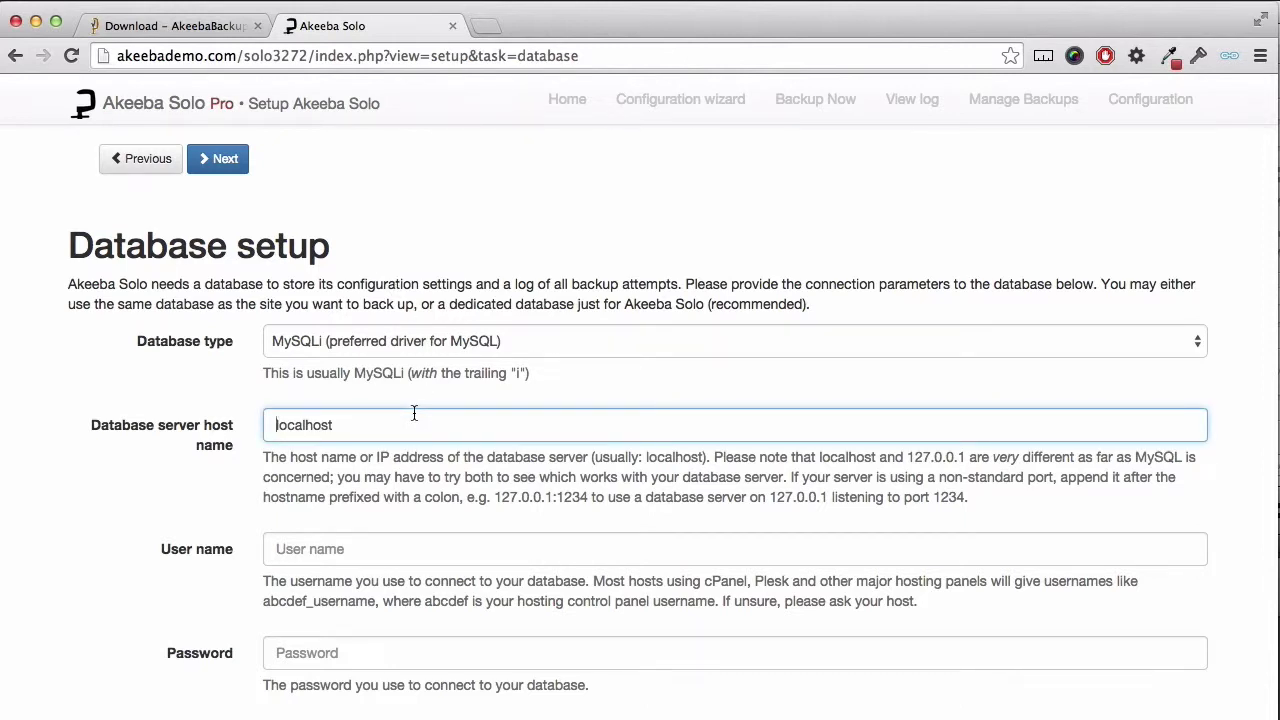
scroll(414, 413, "down", 2)
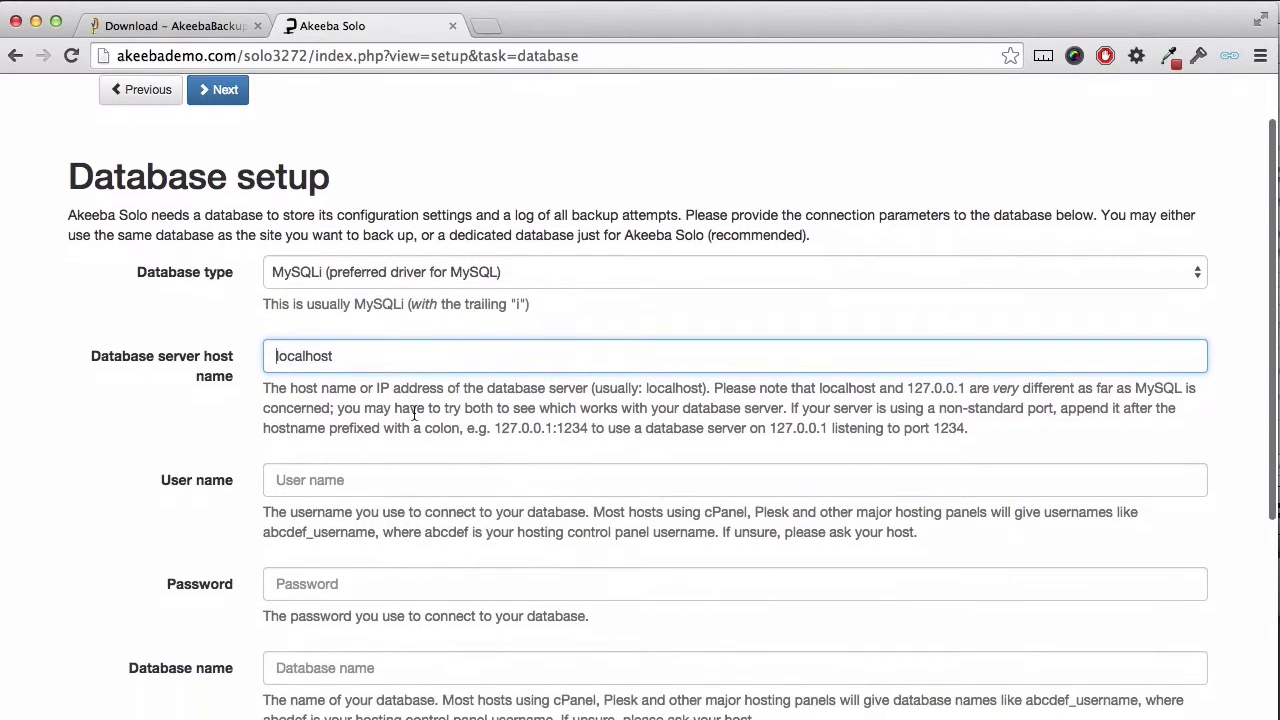
left_click(395, 452)
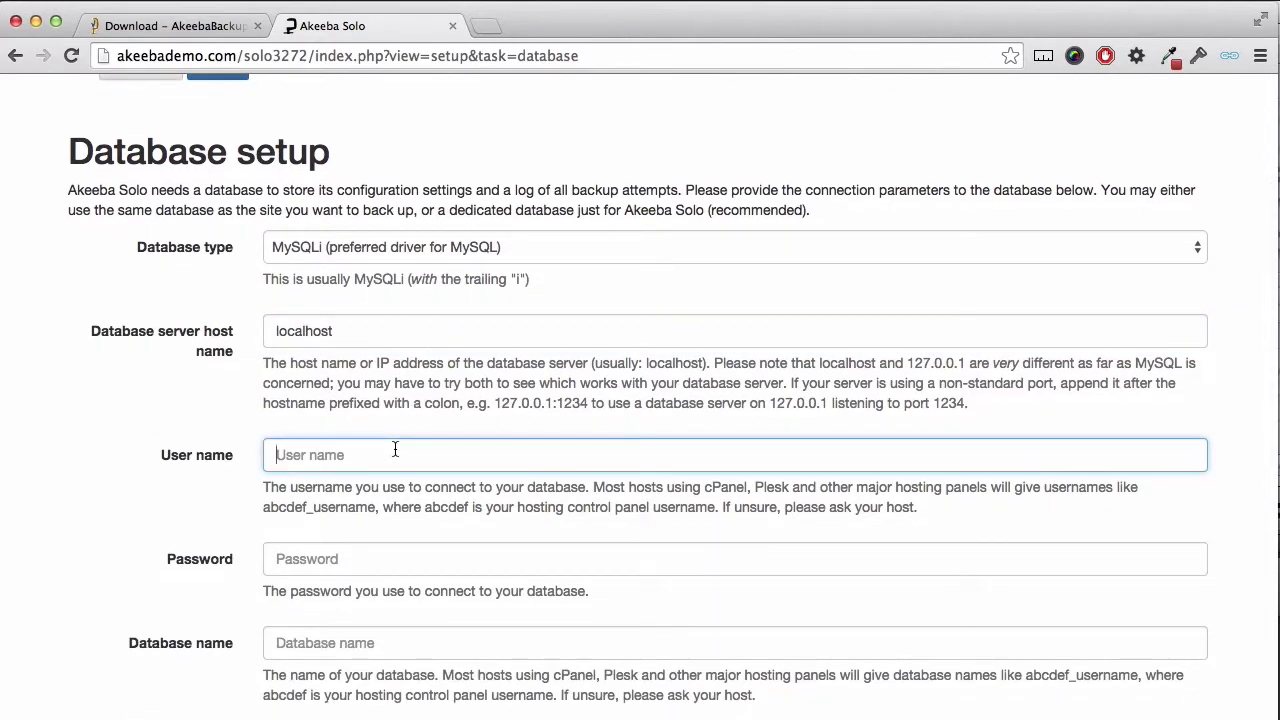
type("root")
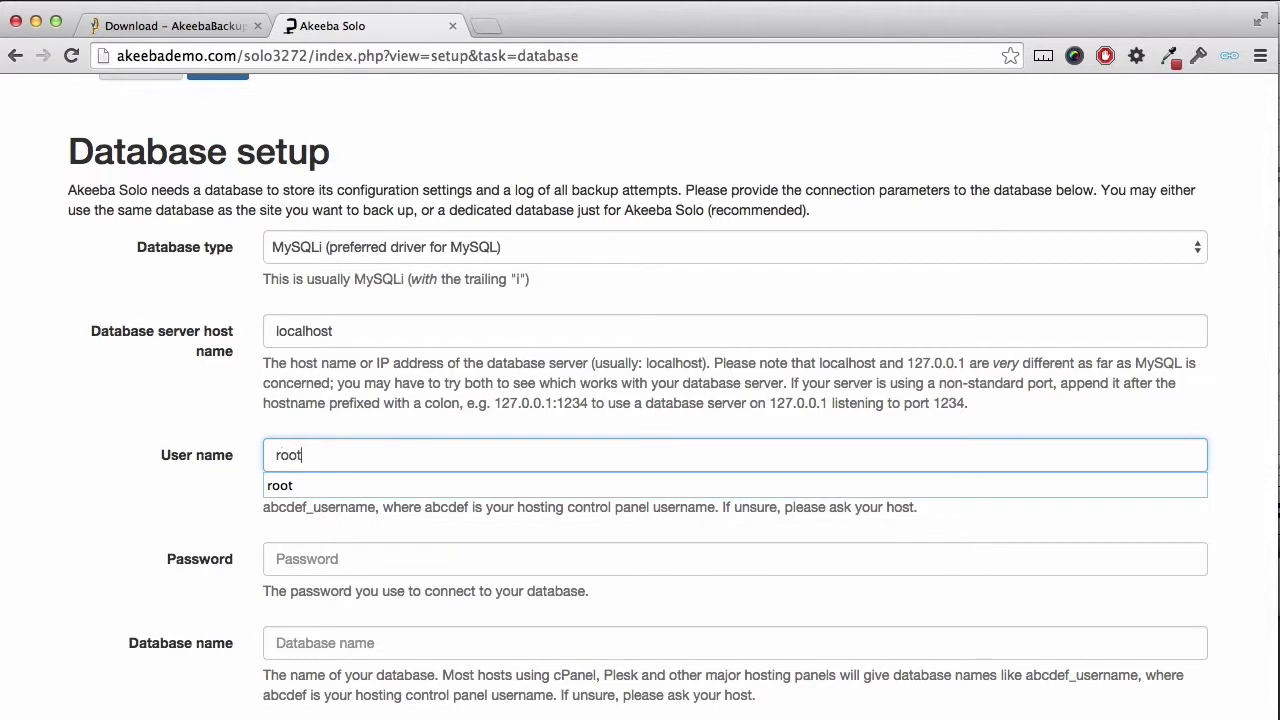
key("Tab")
type("root")
key("Tab")
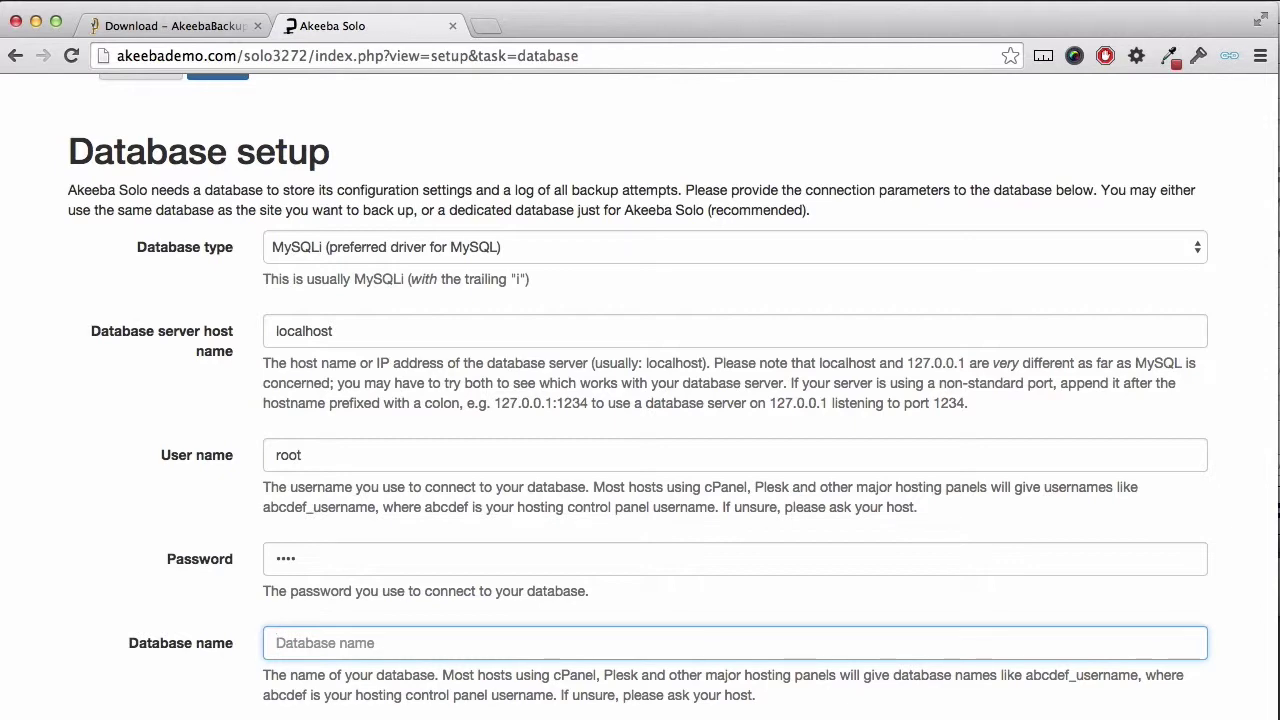
type("solo")
scroll(672, 397, "down", 3)
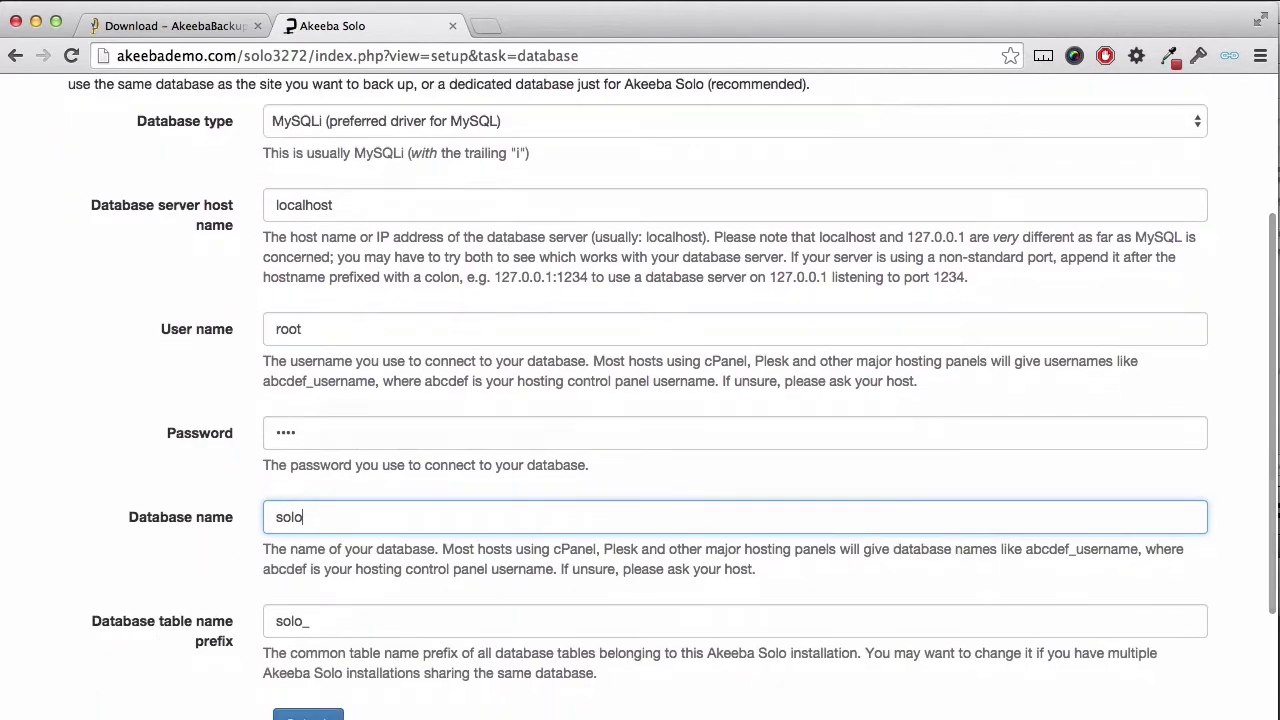
scroll(546, 406, "down", 2)
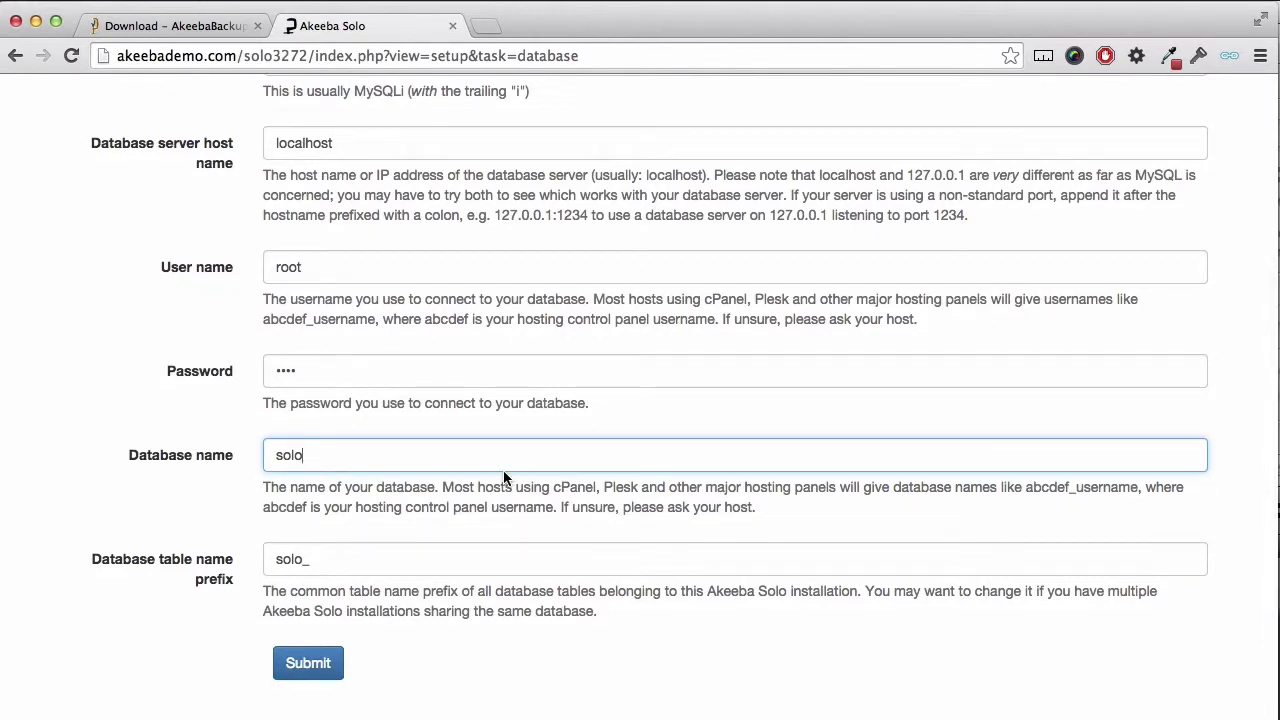
left_click(330, 664)
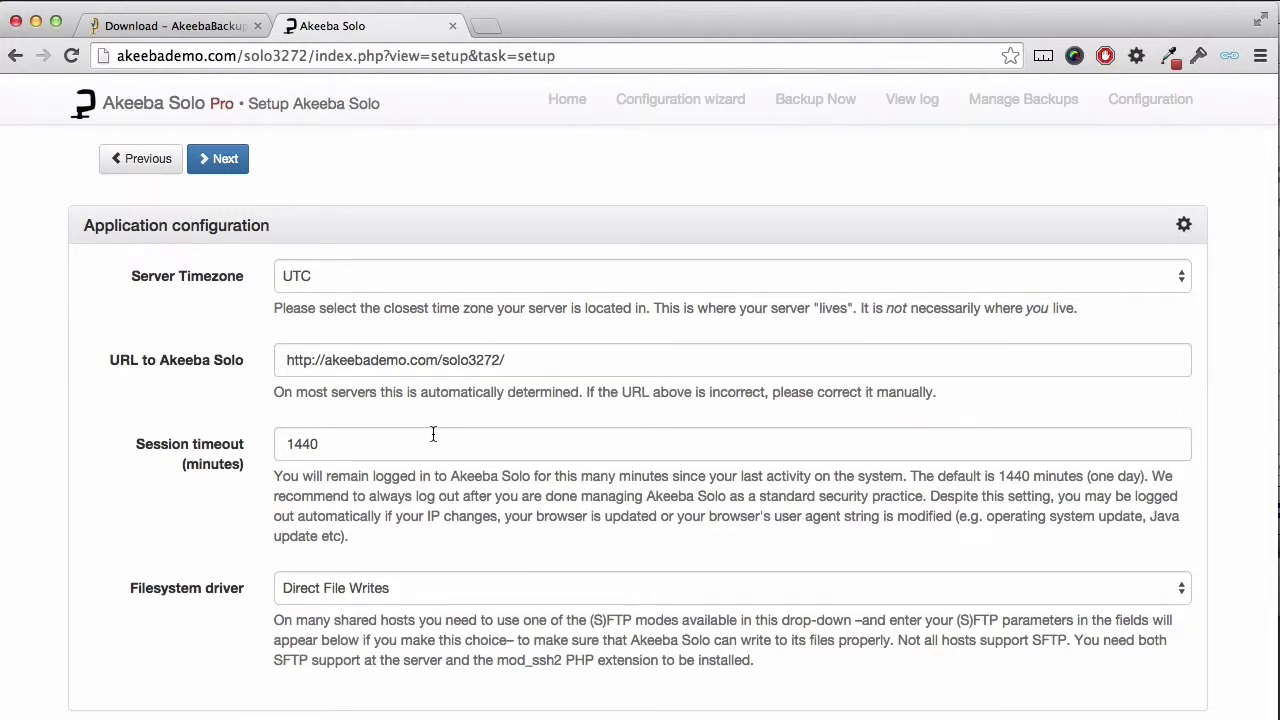
Step: Keep the application configuration defaults and enter the admin login password twice
scroll(433, 433, "down", 1)
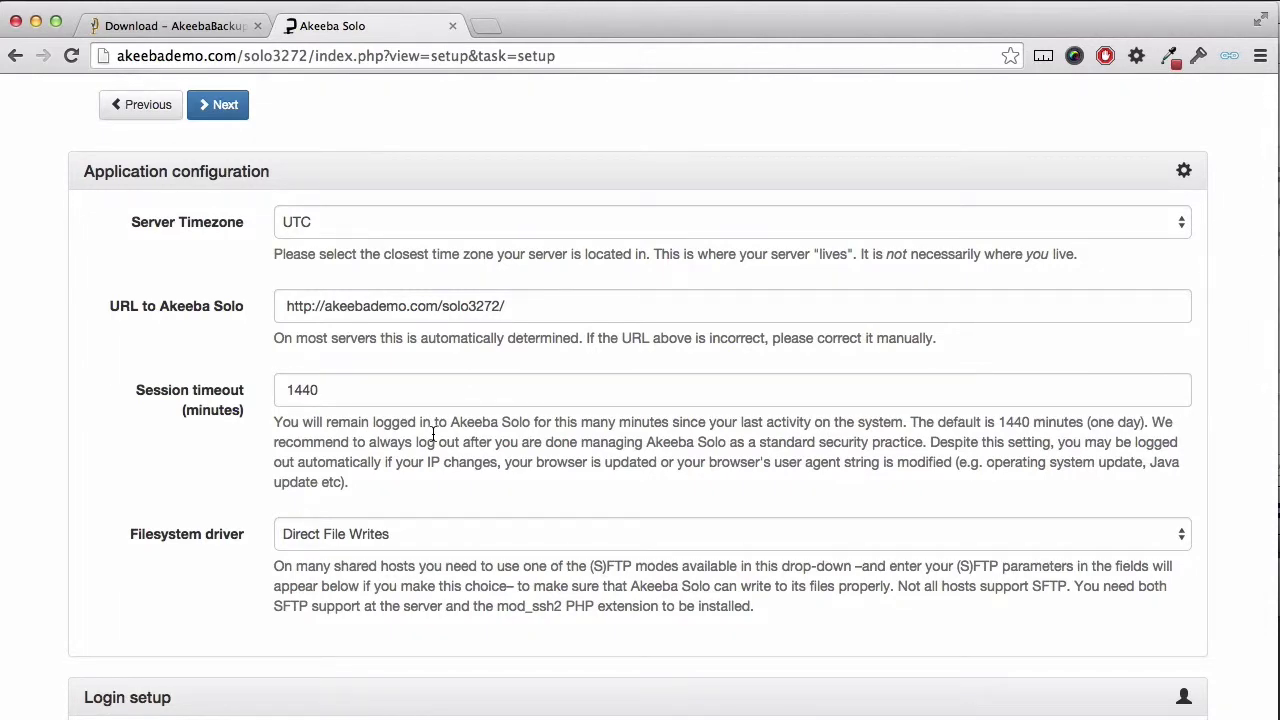
scroll(433, 440, "down", 5)
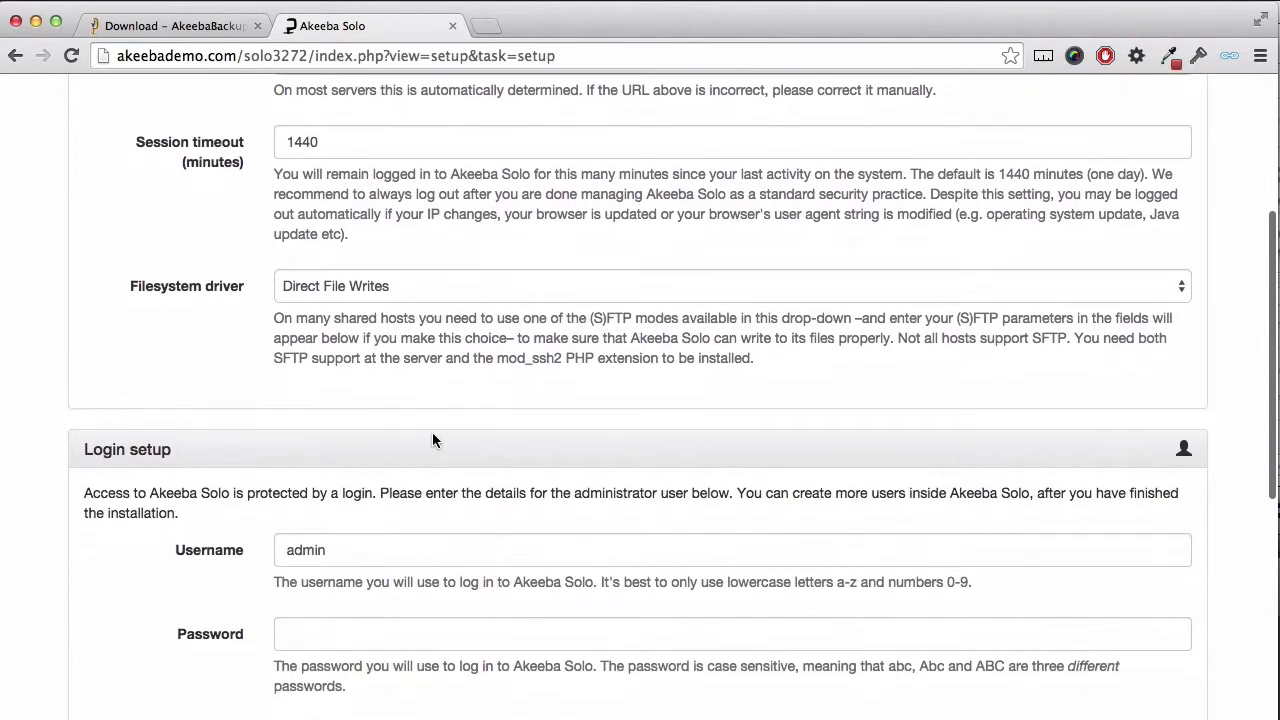
scroll(432, 440, "down", 1)
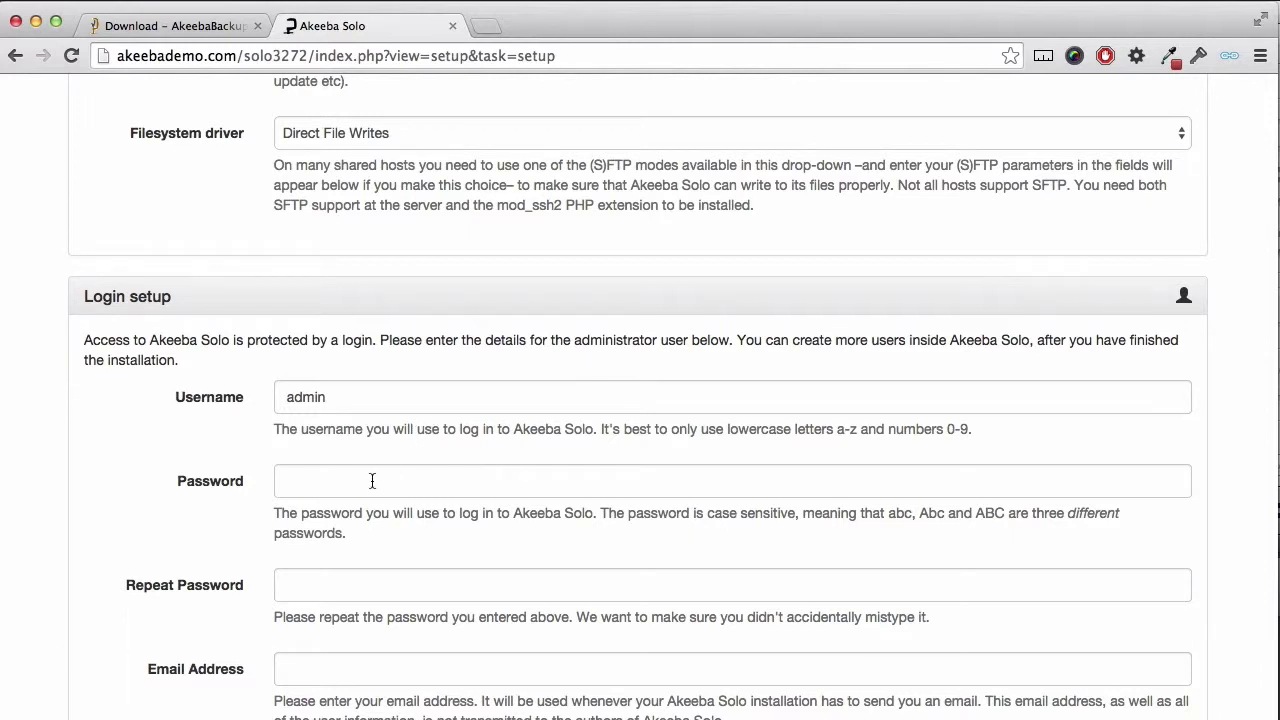
type("admin")
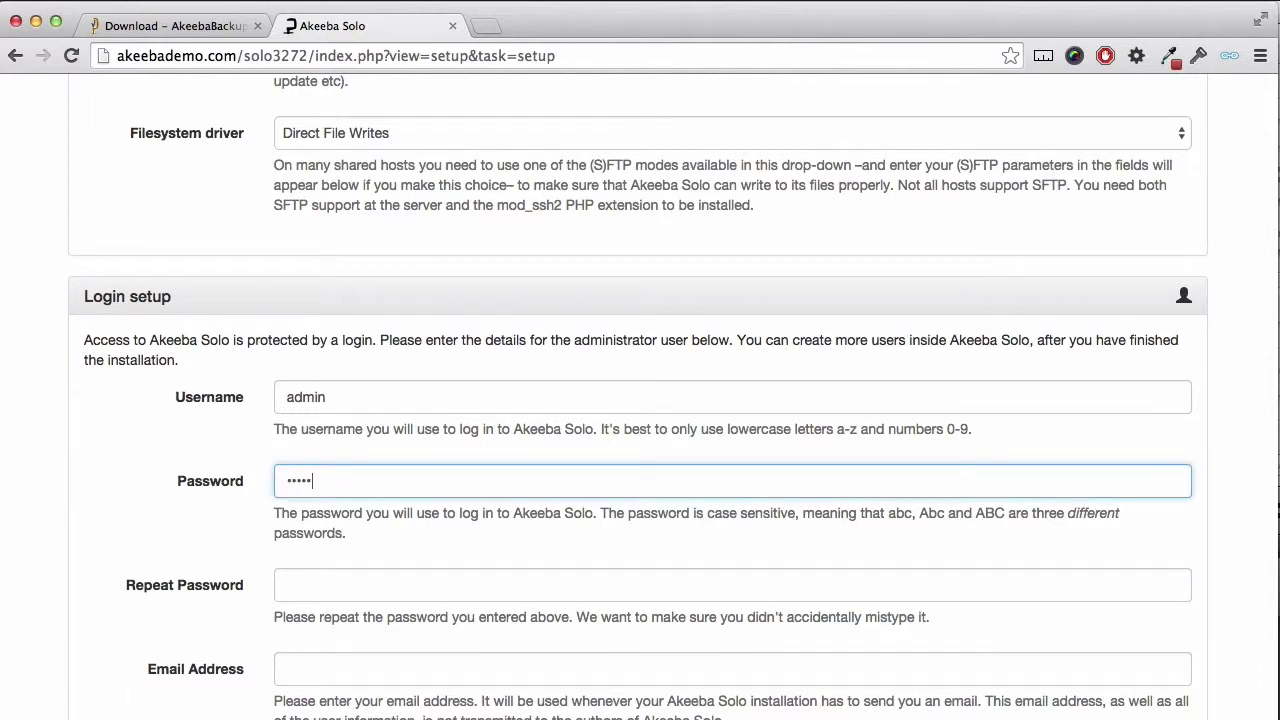
key("Tab")
type("admin")
key("Tab")
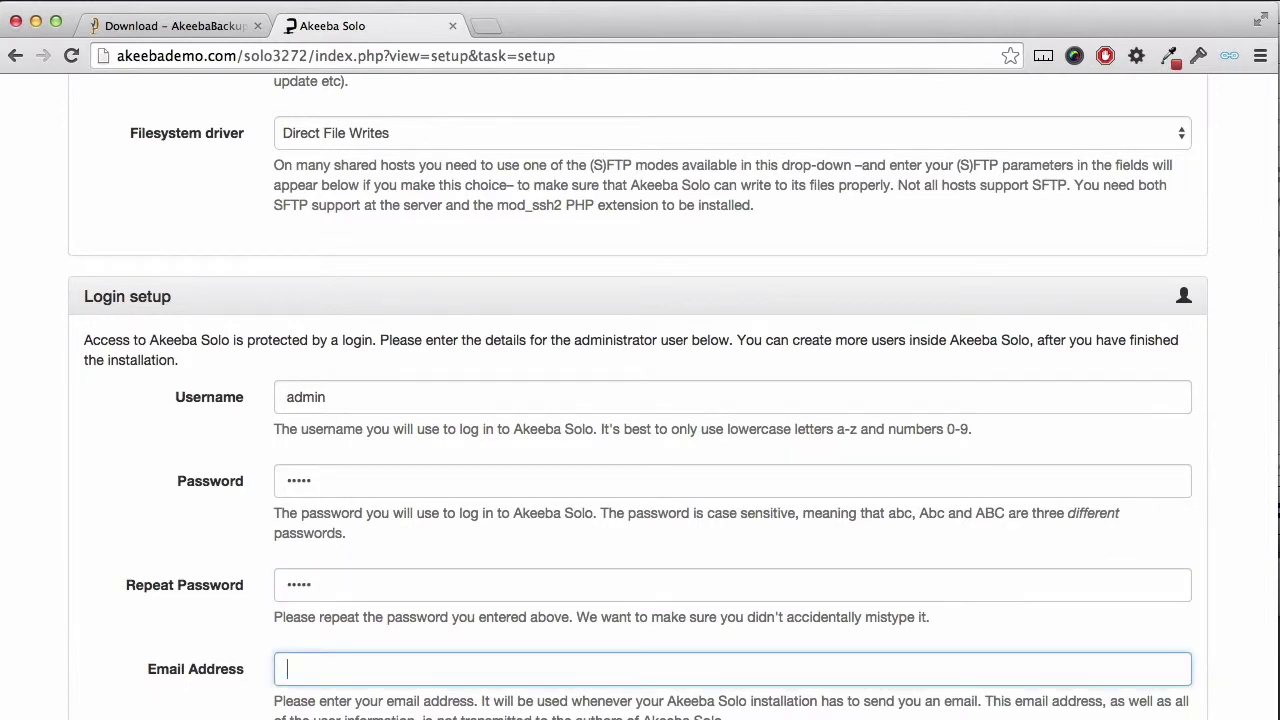
Step: Fill in the administrator's e-mail address and full name, then submit the login setup
type("a@")
key("Down")
key("Return")
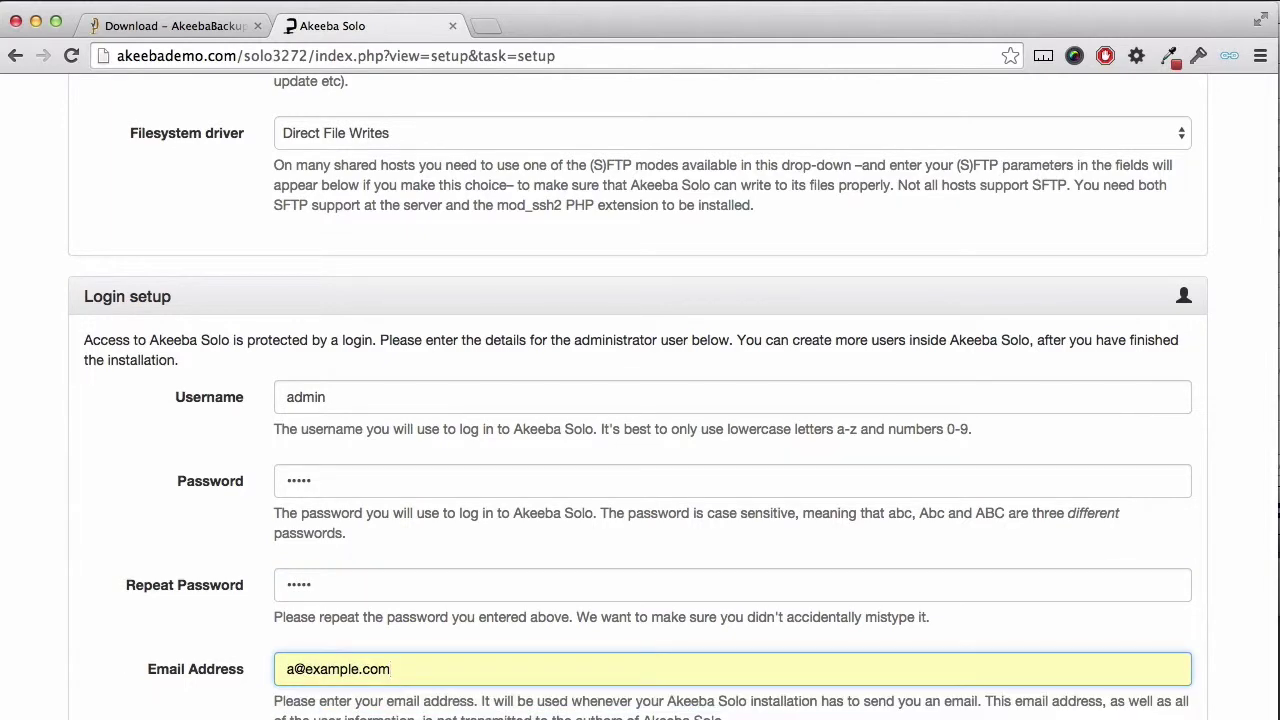
scroll(305, 624, "down", 3)
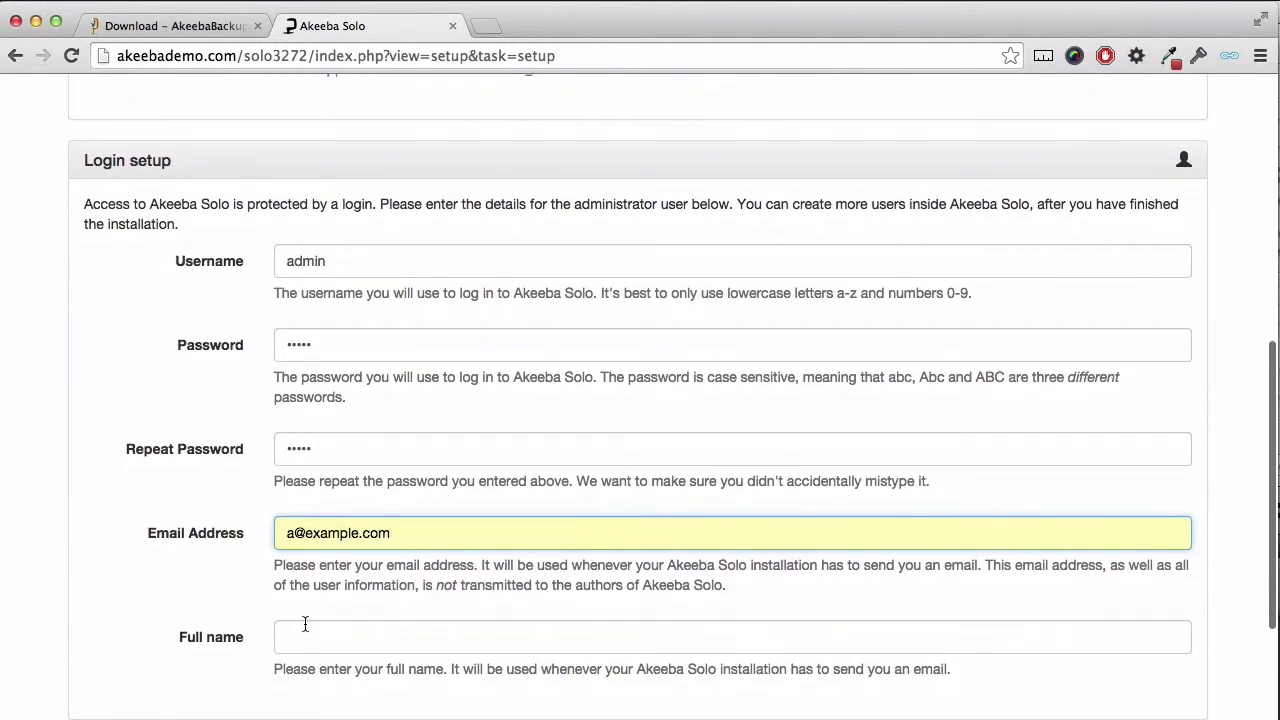
left_click(305, 624)
type("Brian Te")
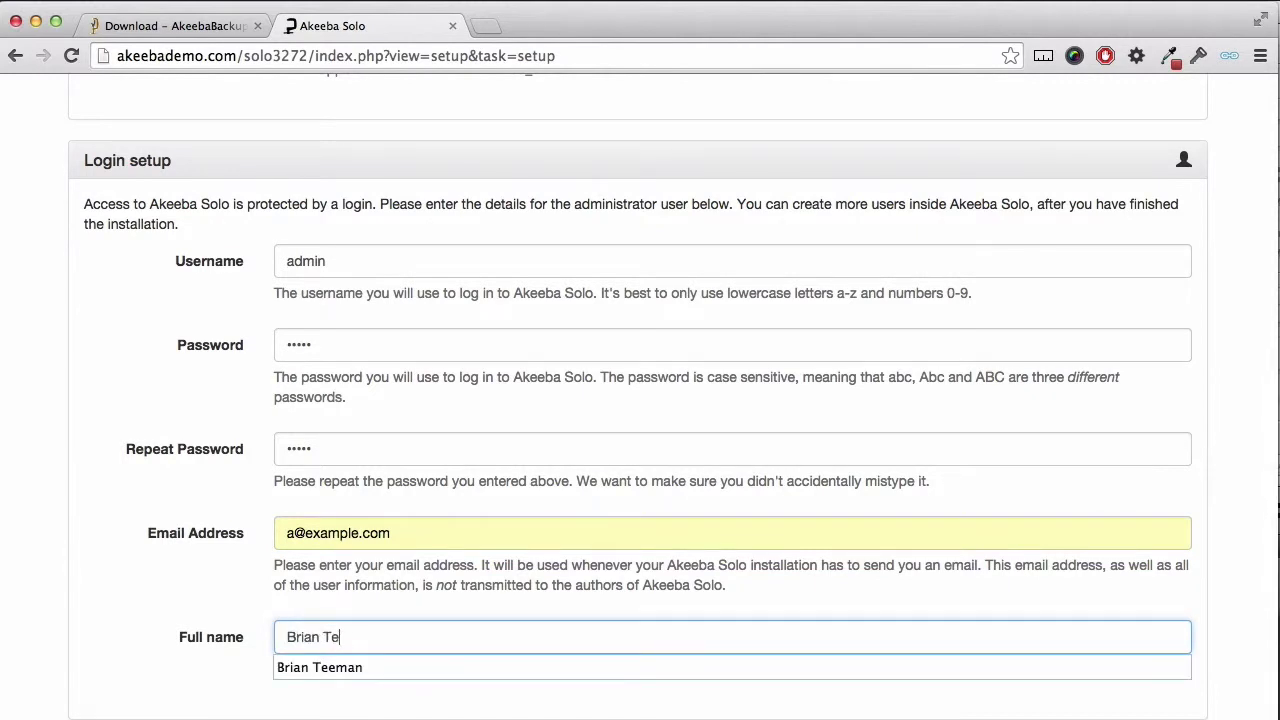
type("eman")
left_click(353, 578)
scroll(353, 578, "down", 3)
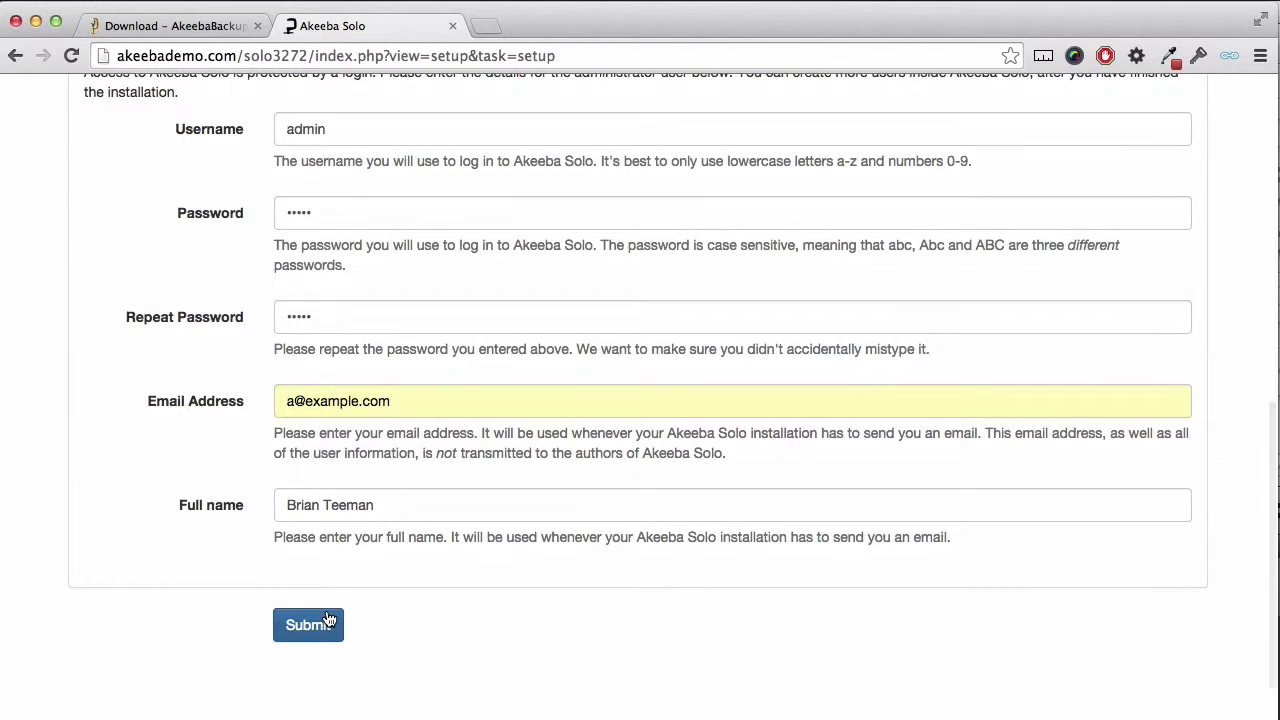
left_click(328, 619)
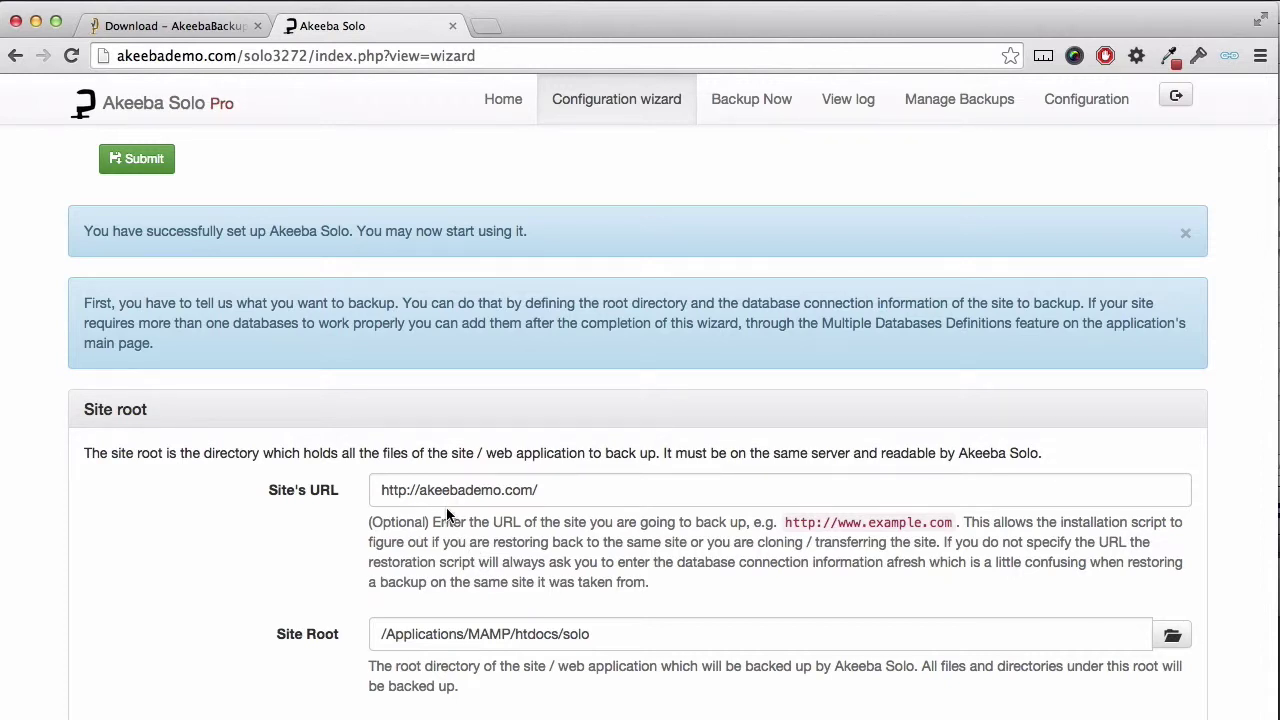
Step: Auto-detect the site's database connection, giving database phpbb3 with prefix phpbb_
scroll(446, 507, "down", 2)
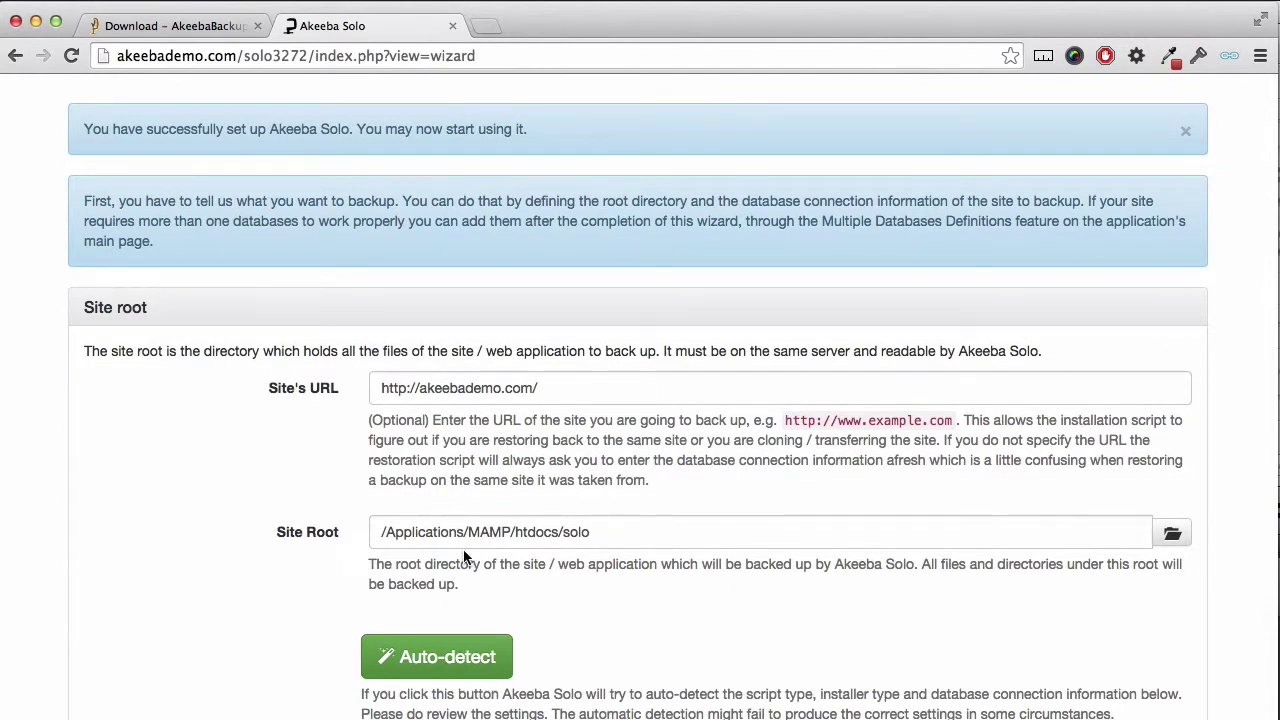
scroll(464, 555, "down", 2)
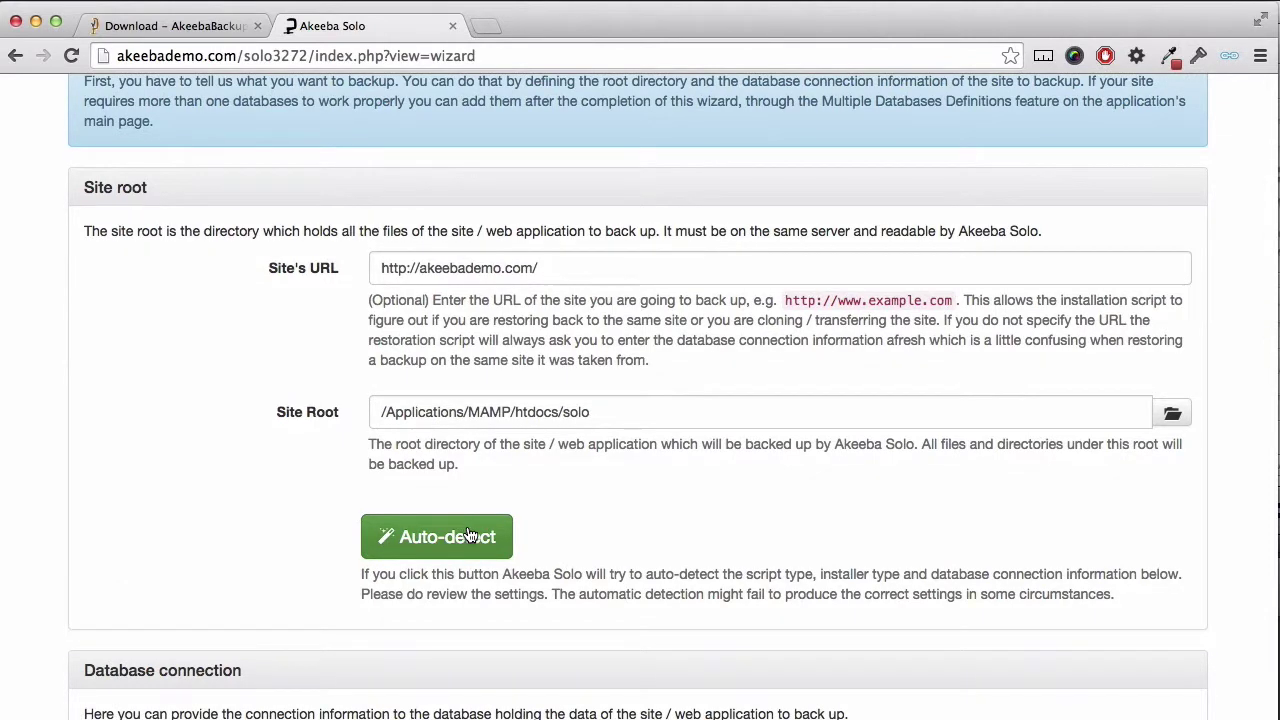
left_click(470, 535)
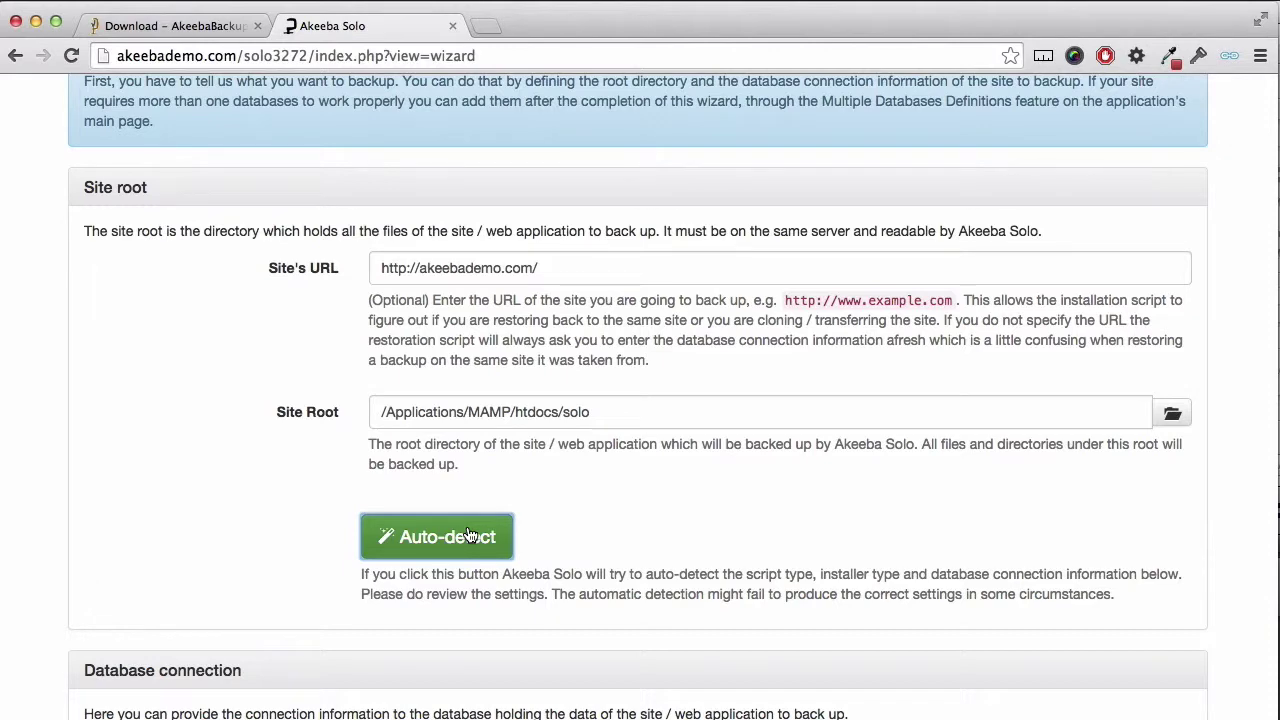
scroll(467, 535, "down", 2)
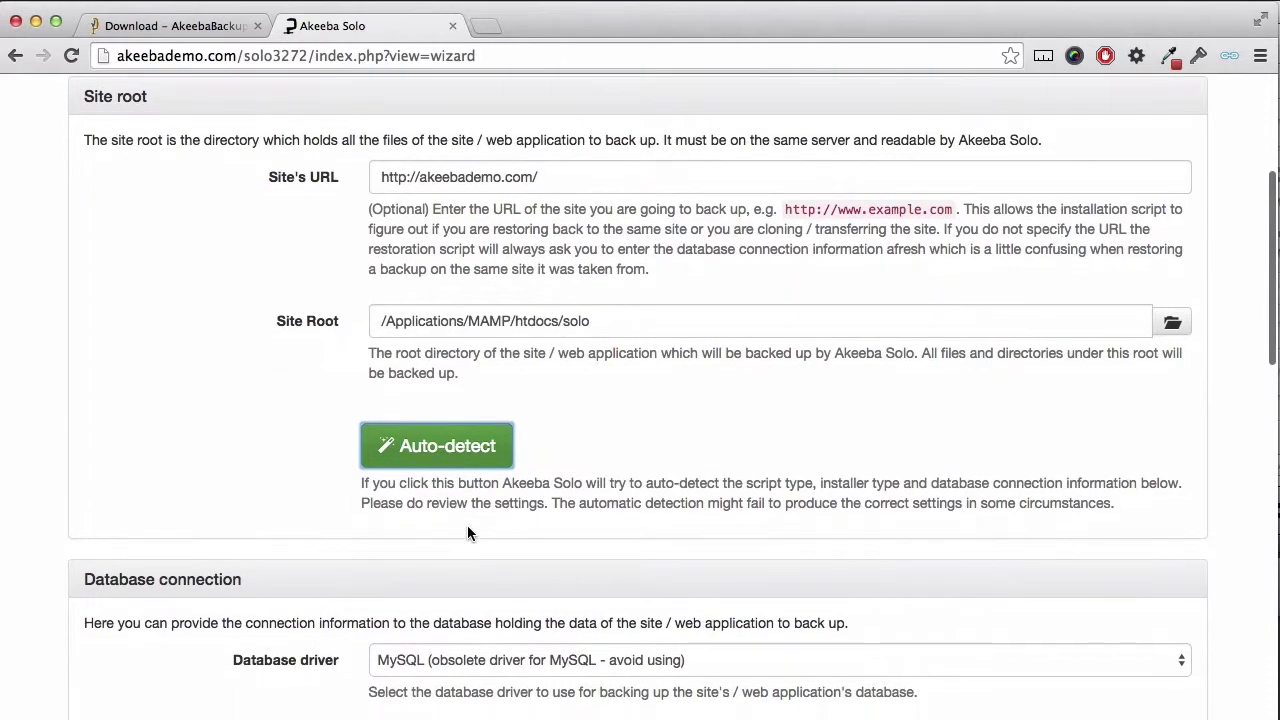
scroll(467, 534, "down", 3)
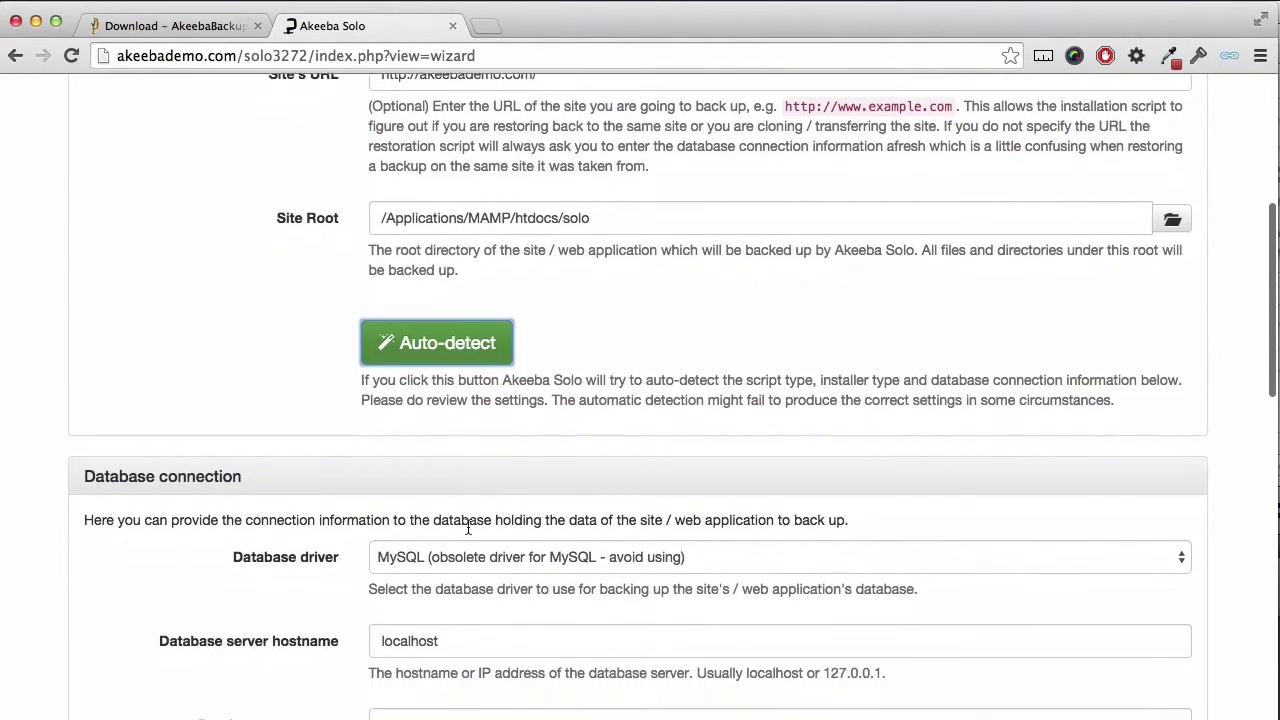
scroll(467, 528, "down", 1)
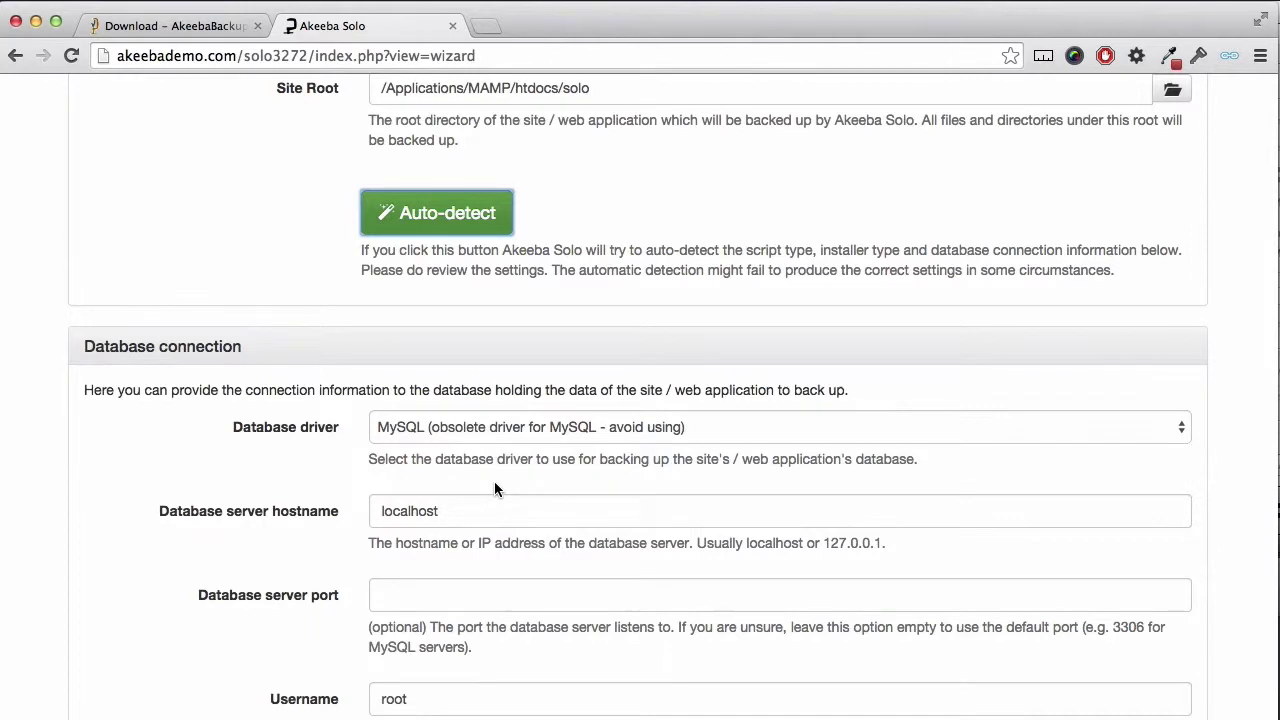
scroll(494, 481, "down", 2)
scroll(494, 481, "down", 3)
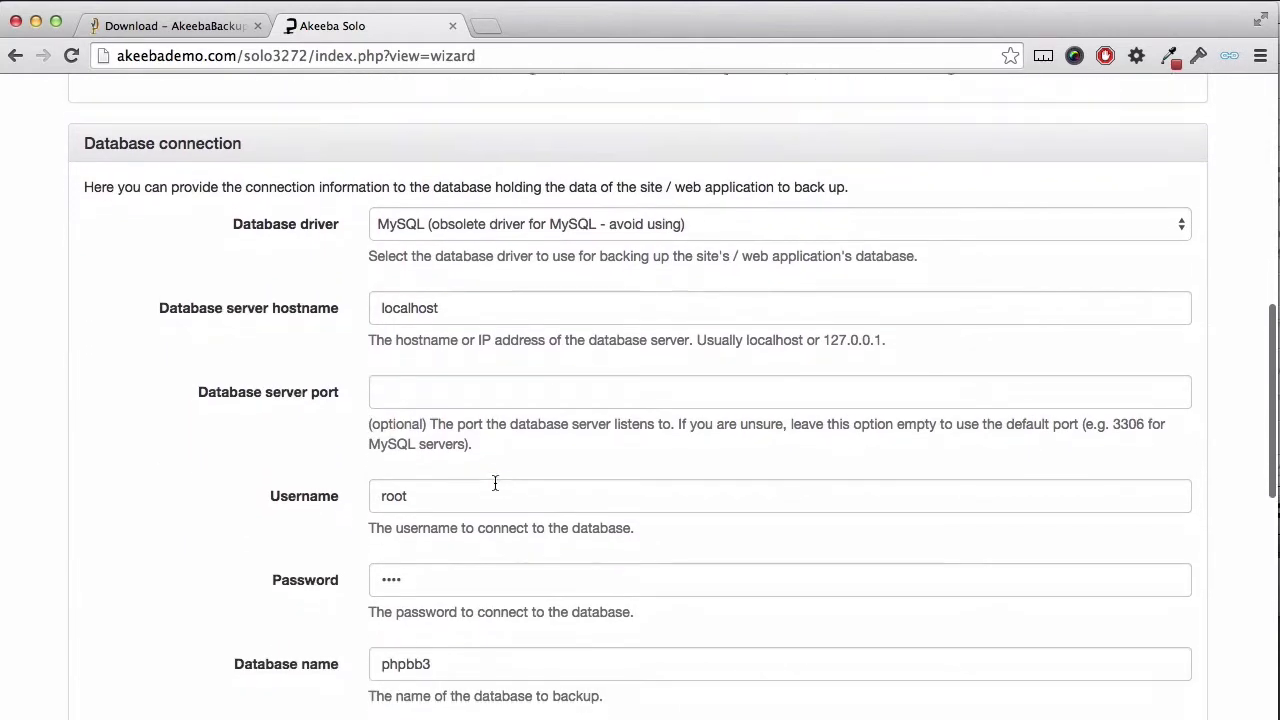
scroll(482, 519, "down", 1)
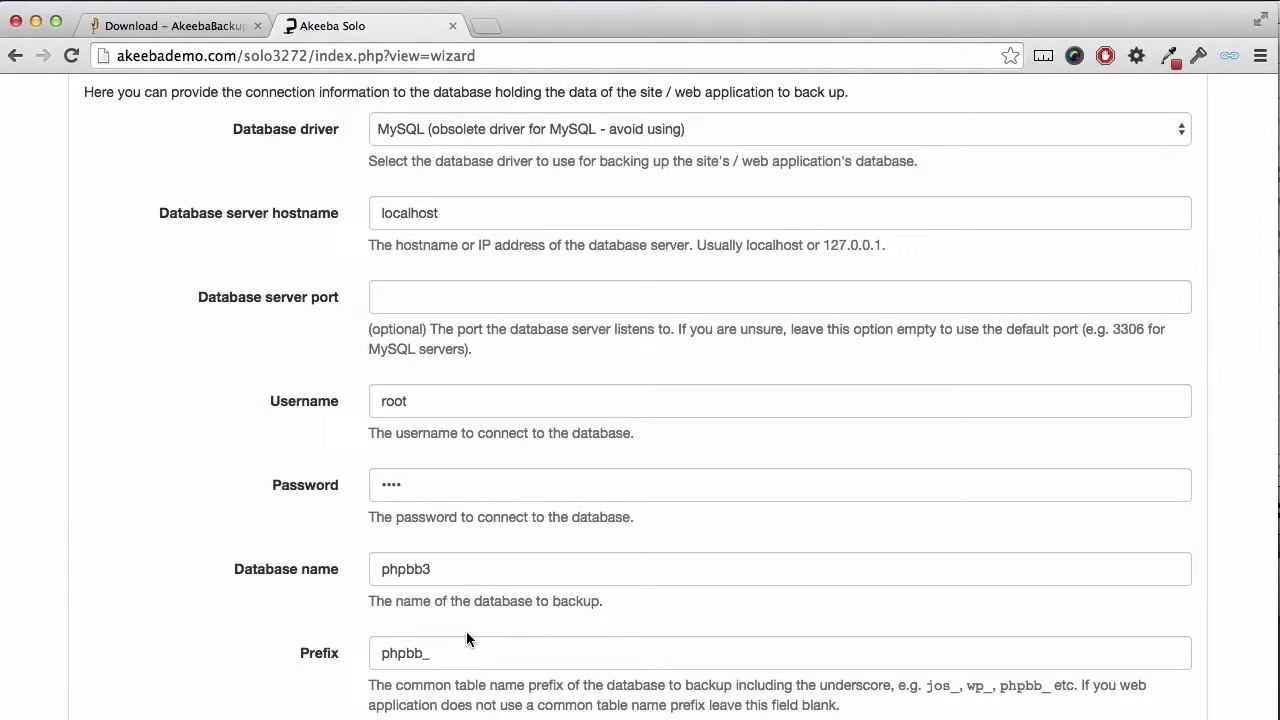
scroll(466, 638, "down", 5)
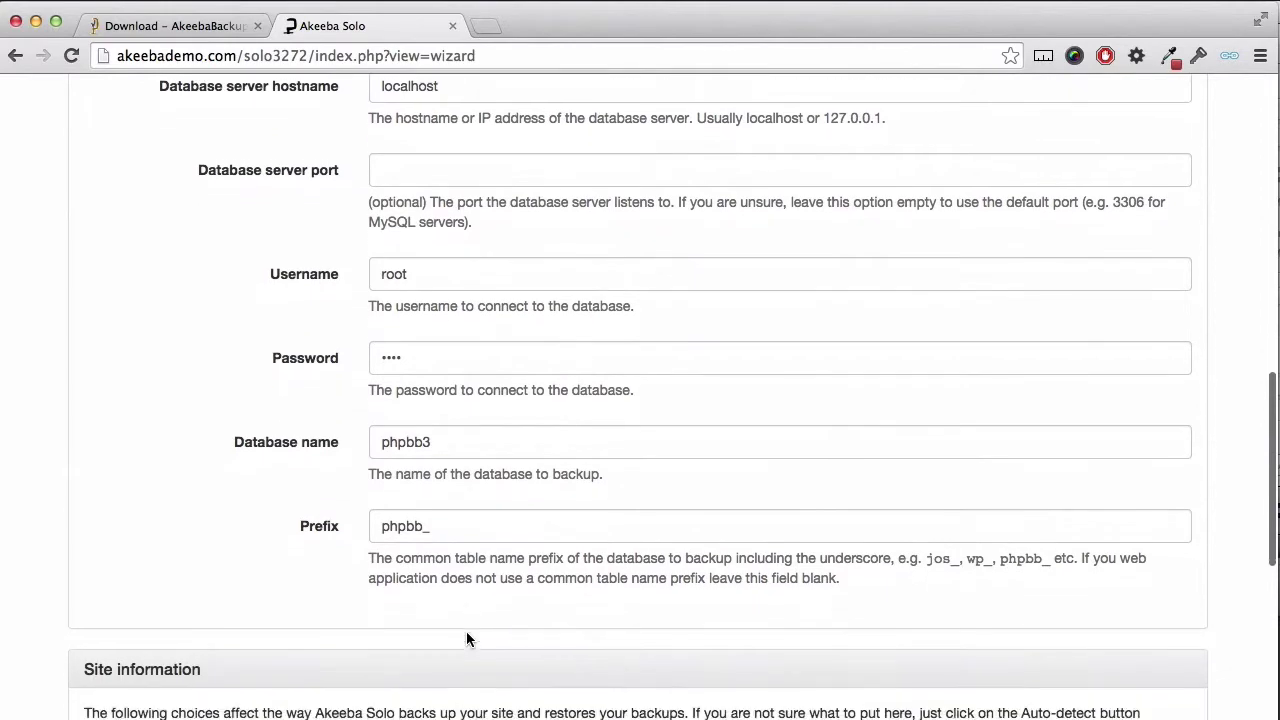
scroll(466, 631, "down", 5)
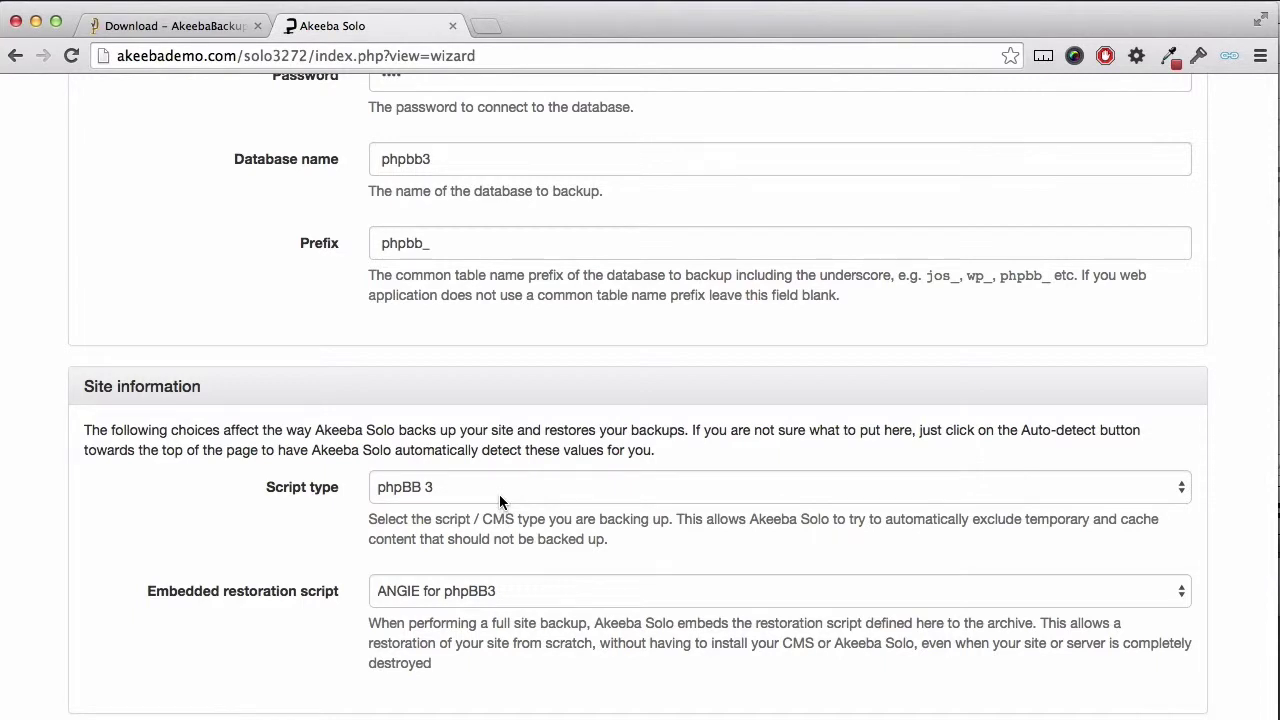
Step: Set script type to phpBB 3 and the restoration script to ANGIE for phpBB3
left_click(499, 494)
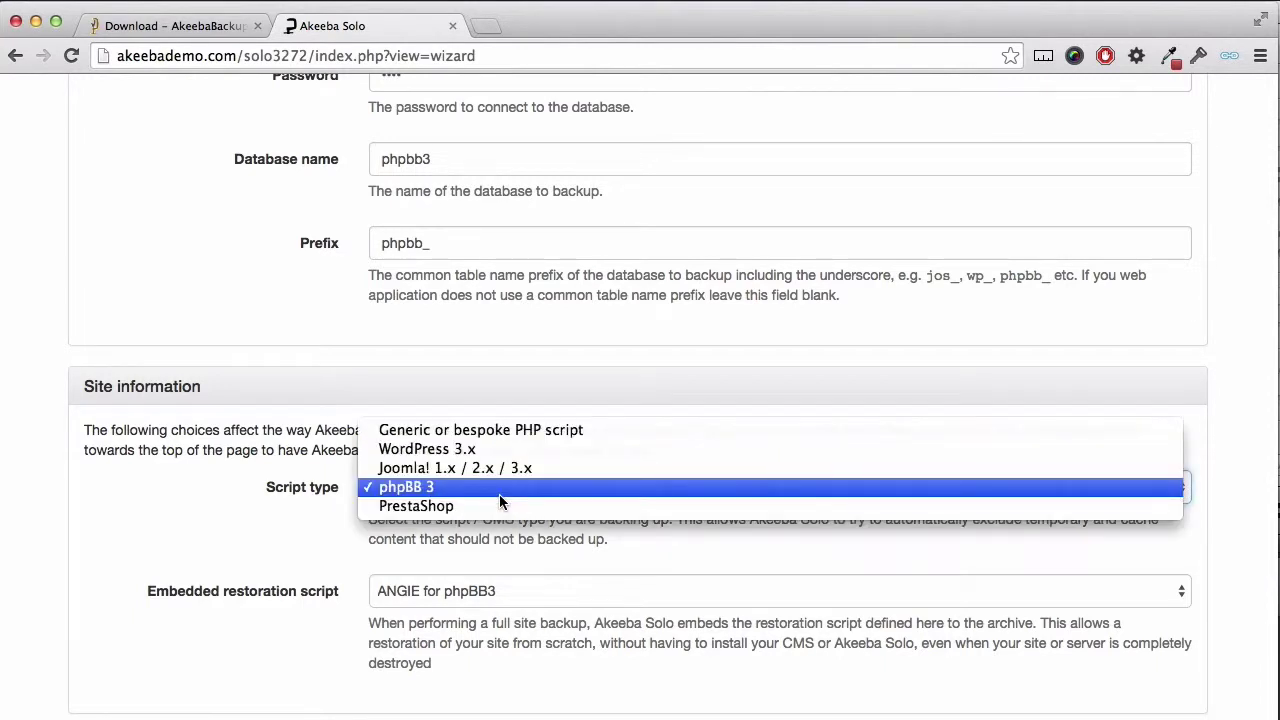
left_click(505, 481)
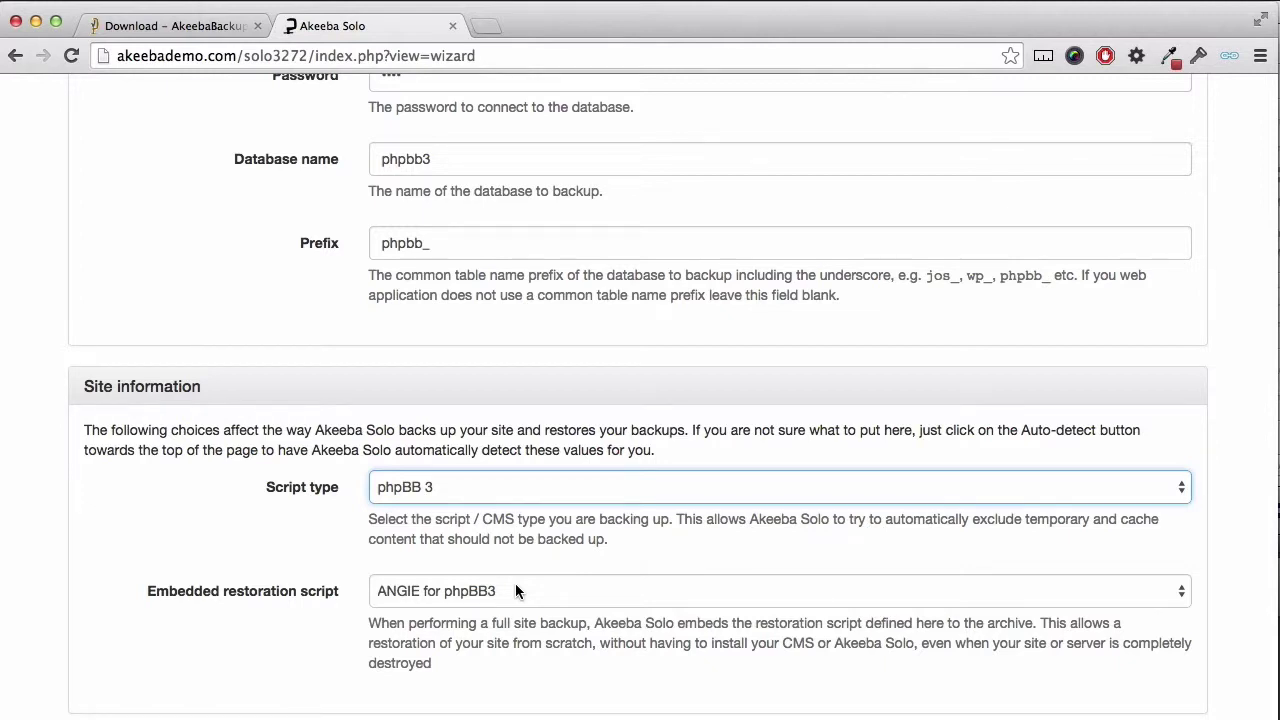
left_click(515, 590)
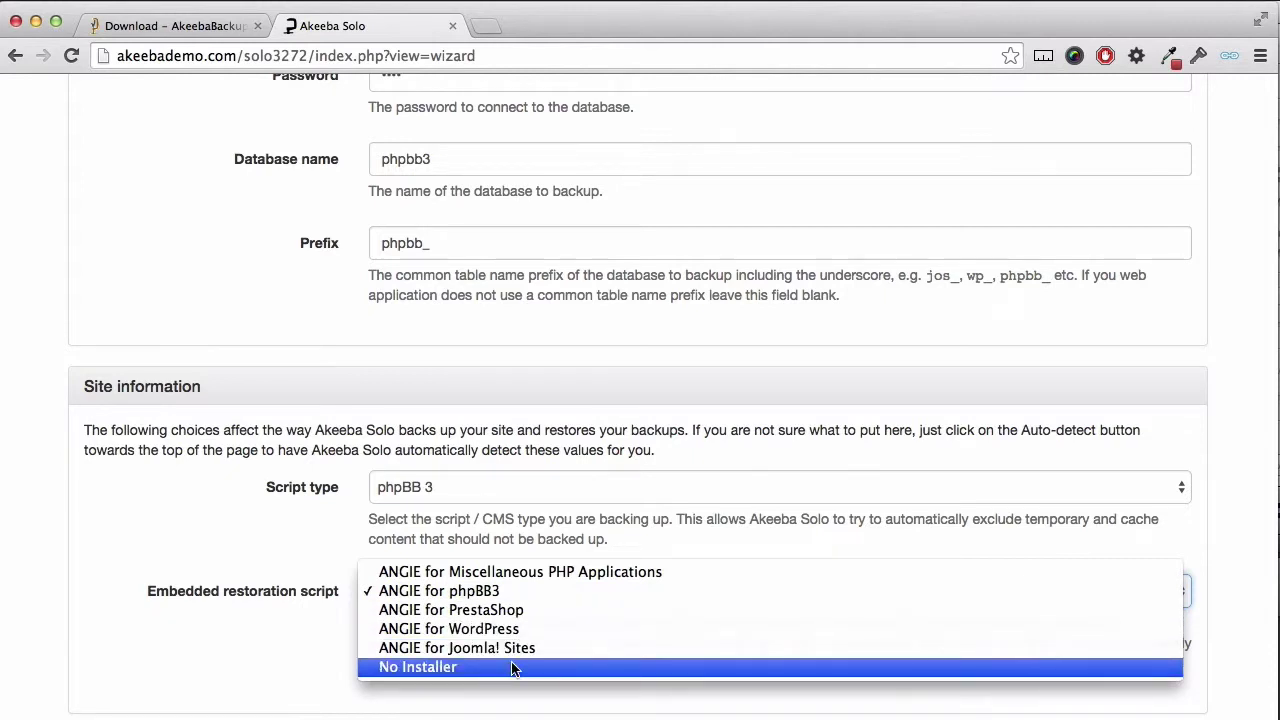
left_click(490, 591)
scroll(515, 601, "down", 3)
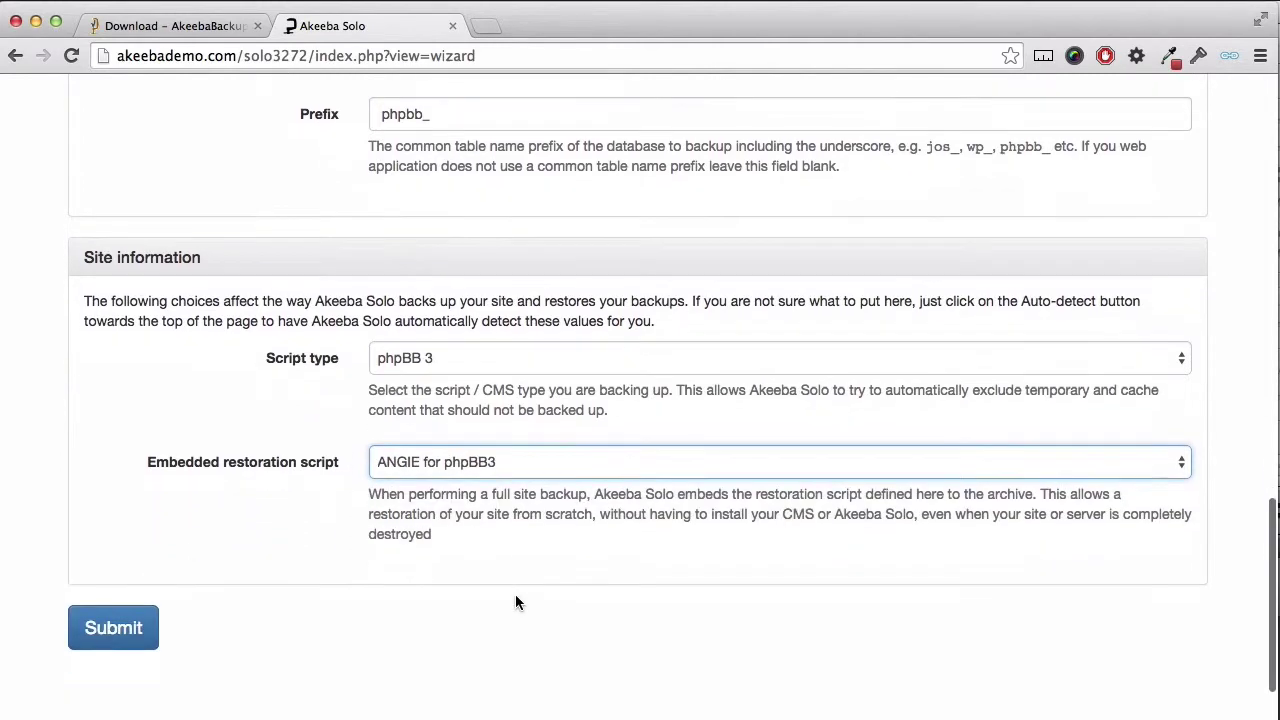
Step: Run the wizard's benchmarking, then go to Backup Now for the Default Backup Profile
left_click(110, 616)
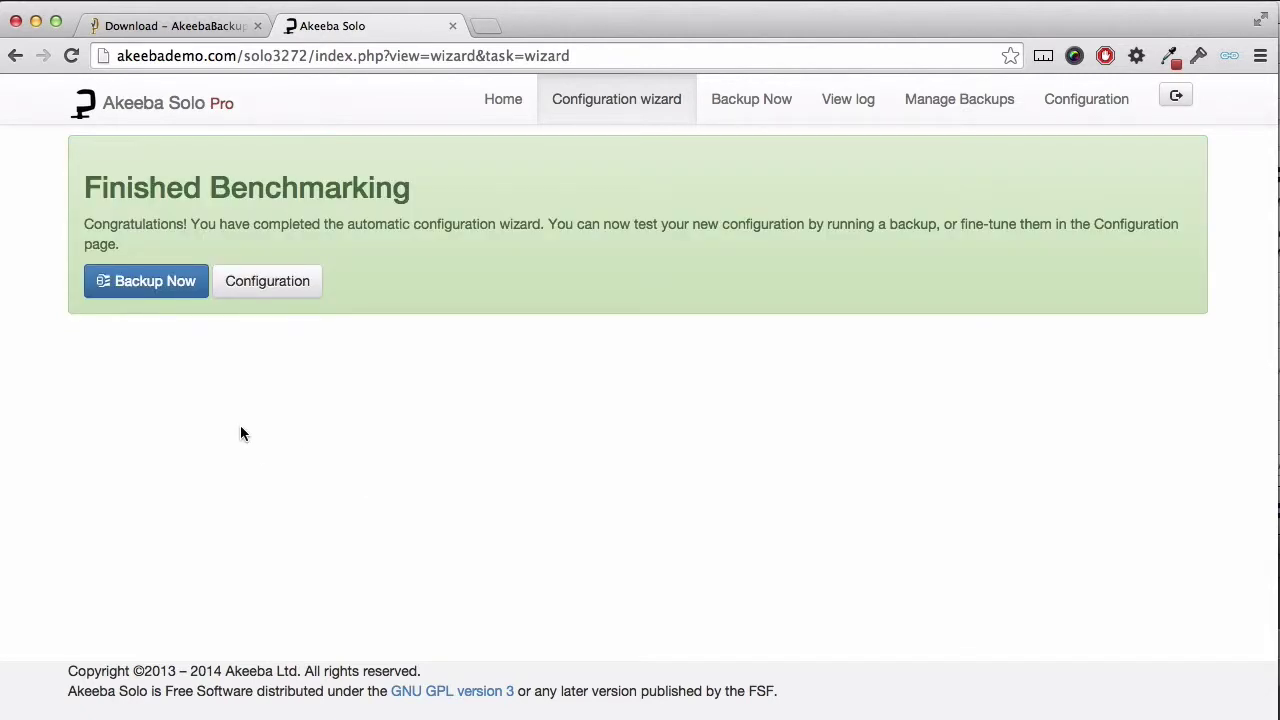
left_click(178, 287)
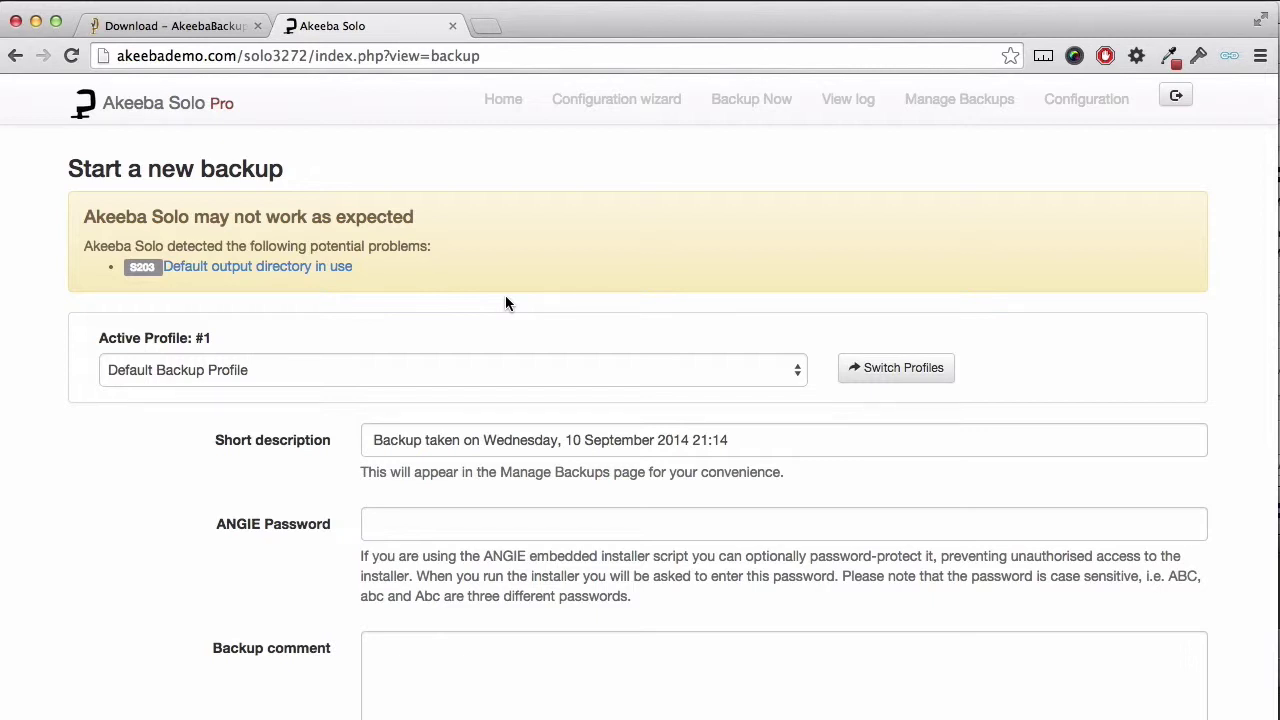
Step: Run a full-site backup with the Default Backup Profile and view the resulting backup 1043 in Manage Backups
scroll(506, 302, "down", 5)
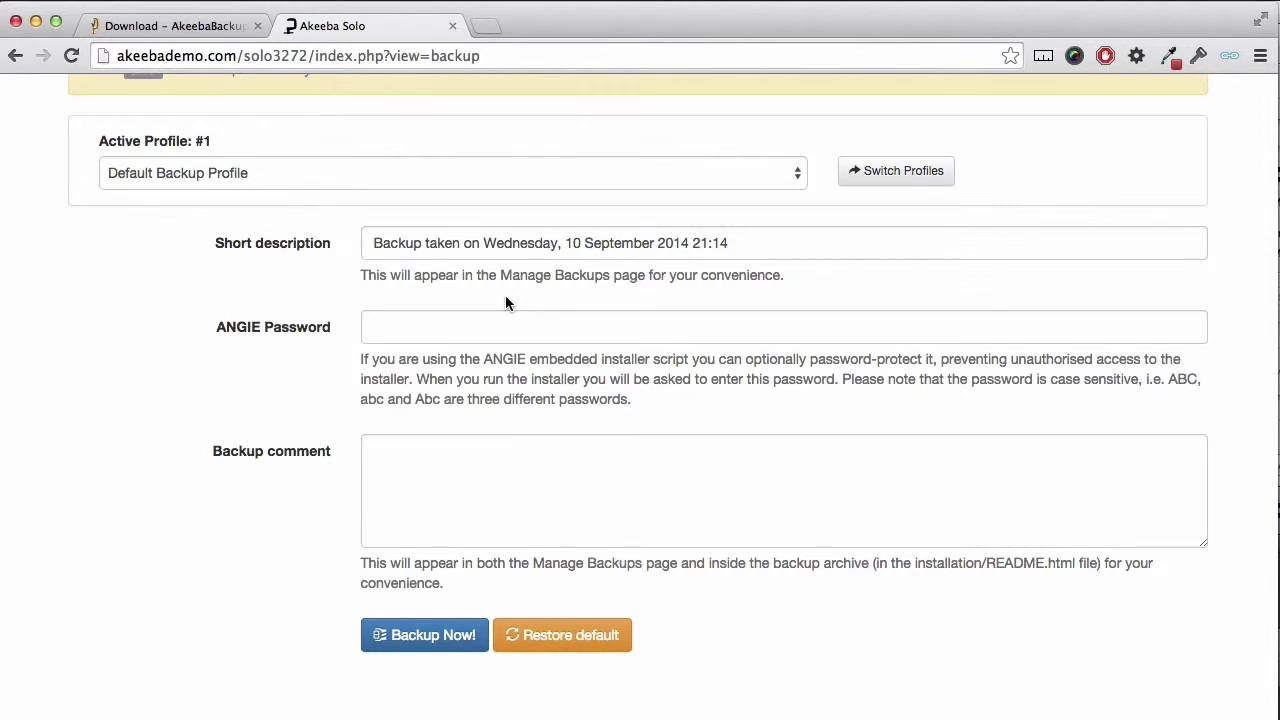
left_click(464, 451)
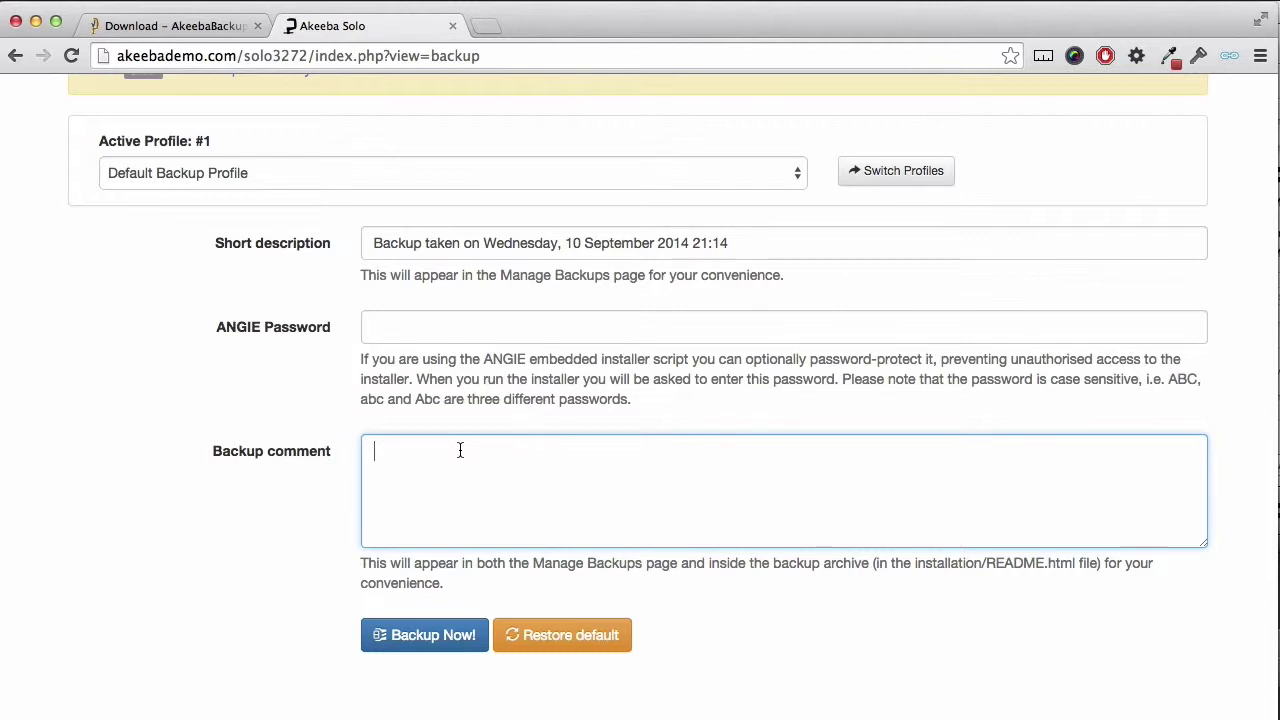
left_click(455, 331)
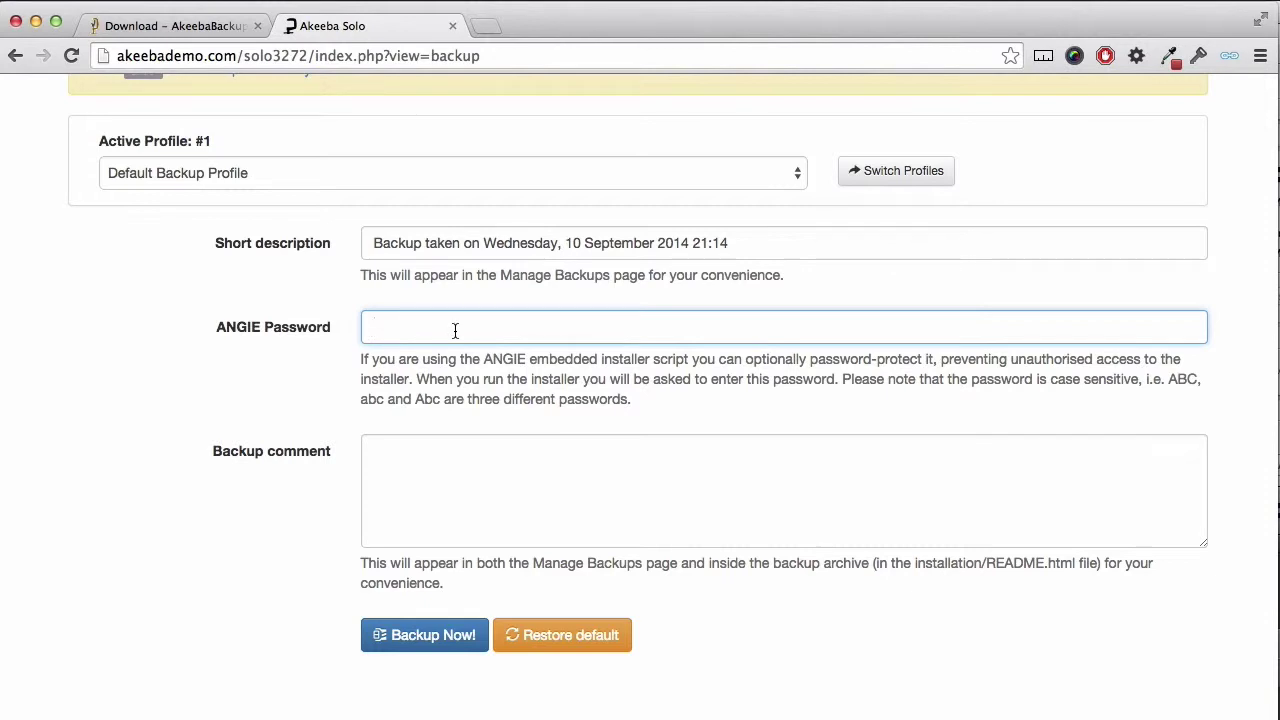
left_click(441, 633)
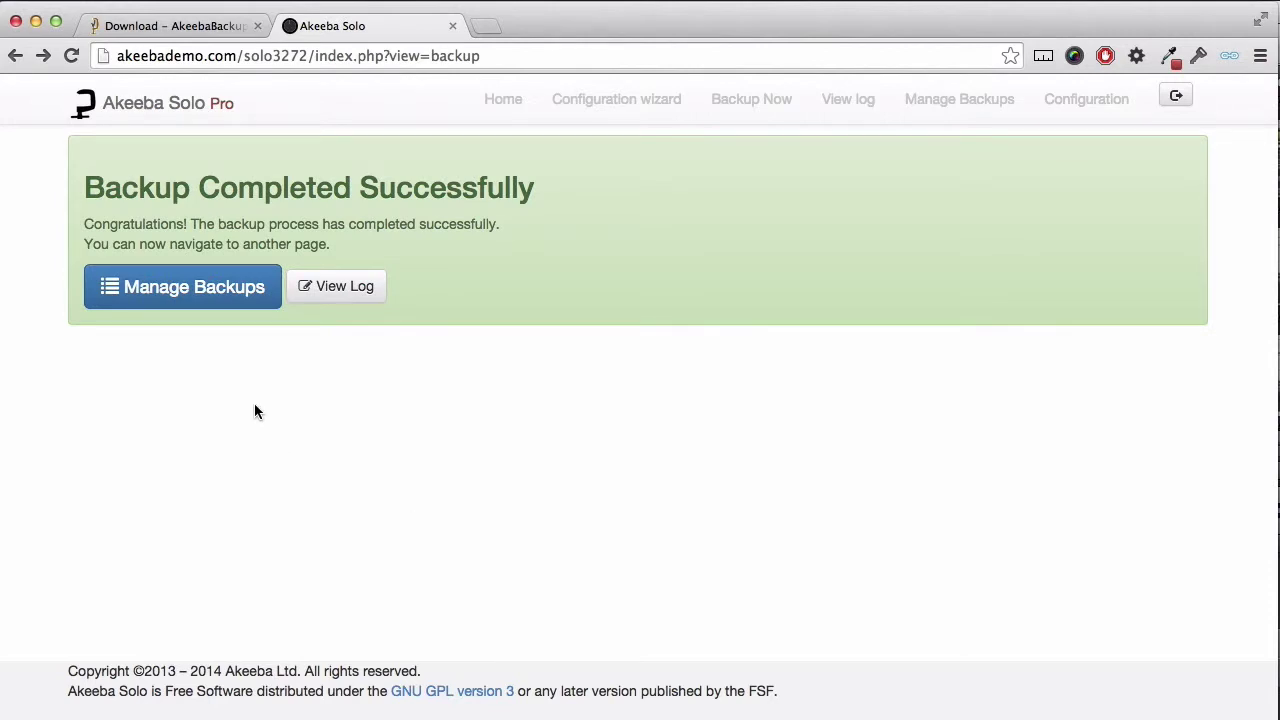
left_click(228, 300)
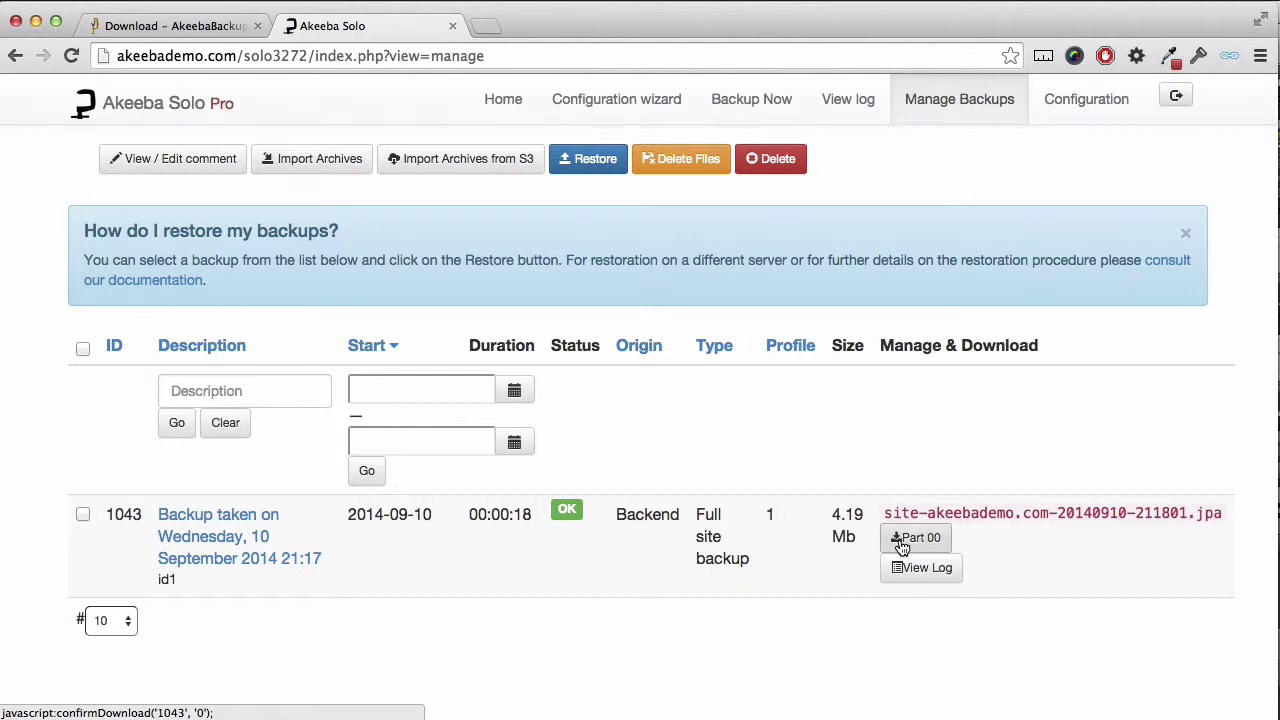
Step: Download Part 00 of backup 1043's archive and save it to disk
left_click(902, 542)
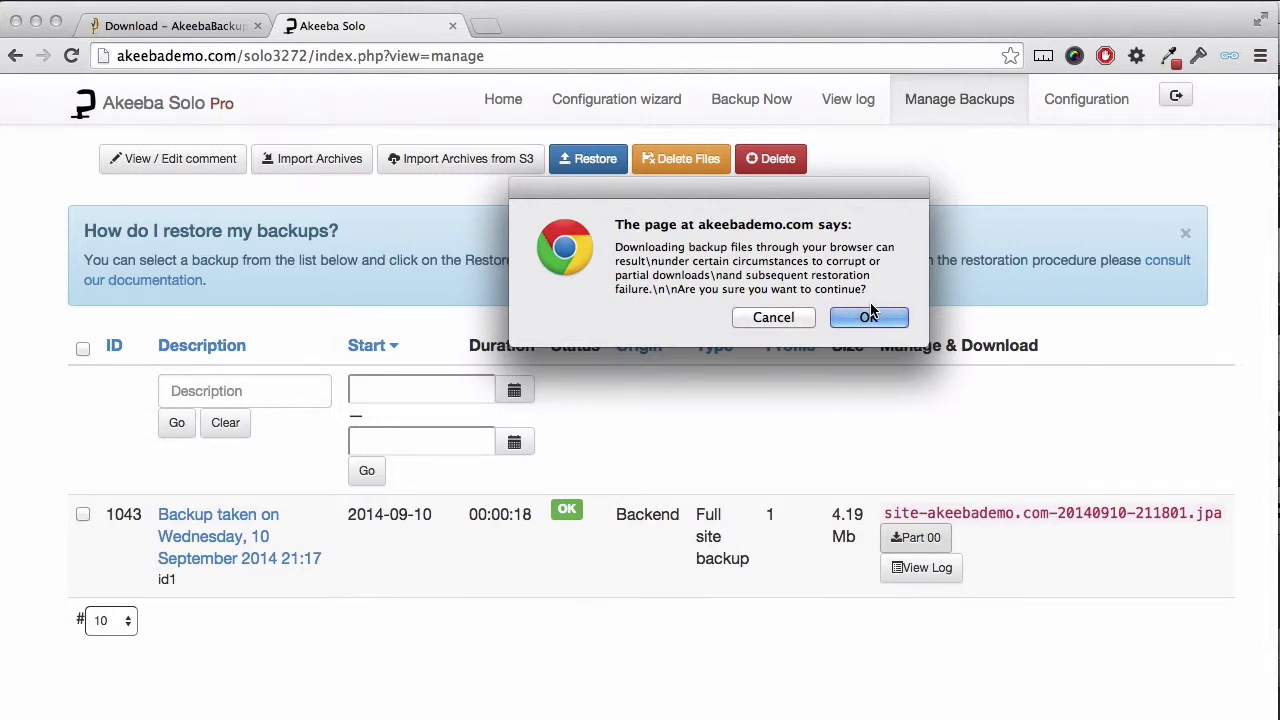
left_click(870, 317)
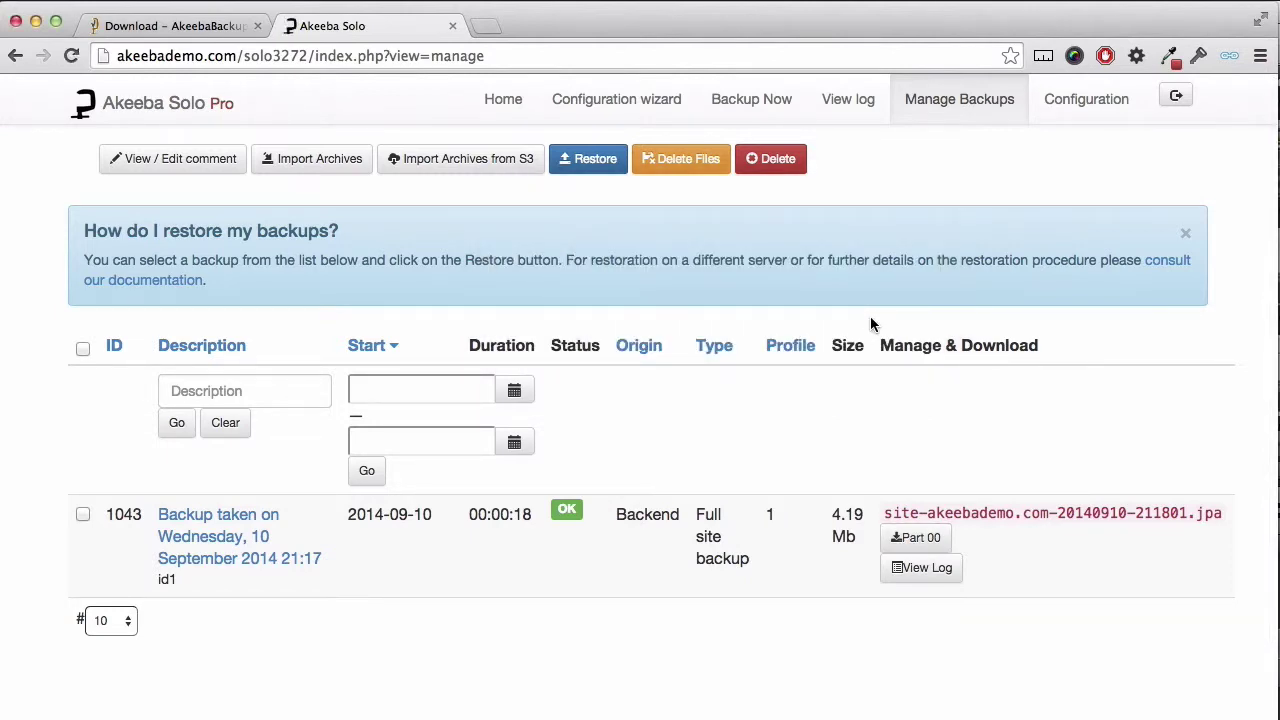
left_click(871, 591)
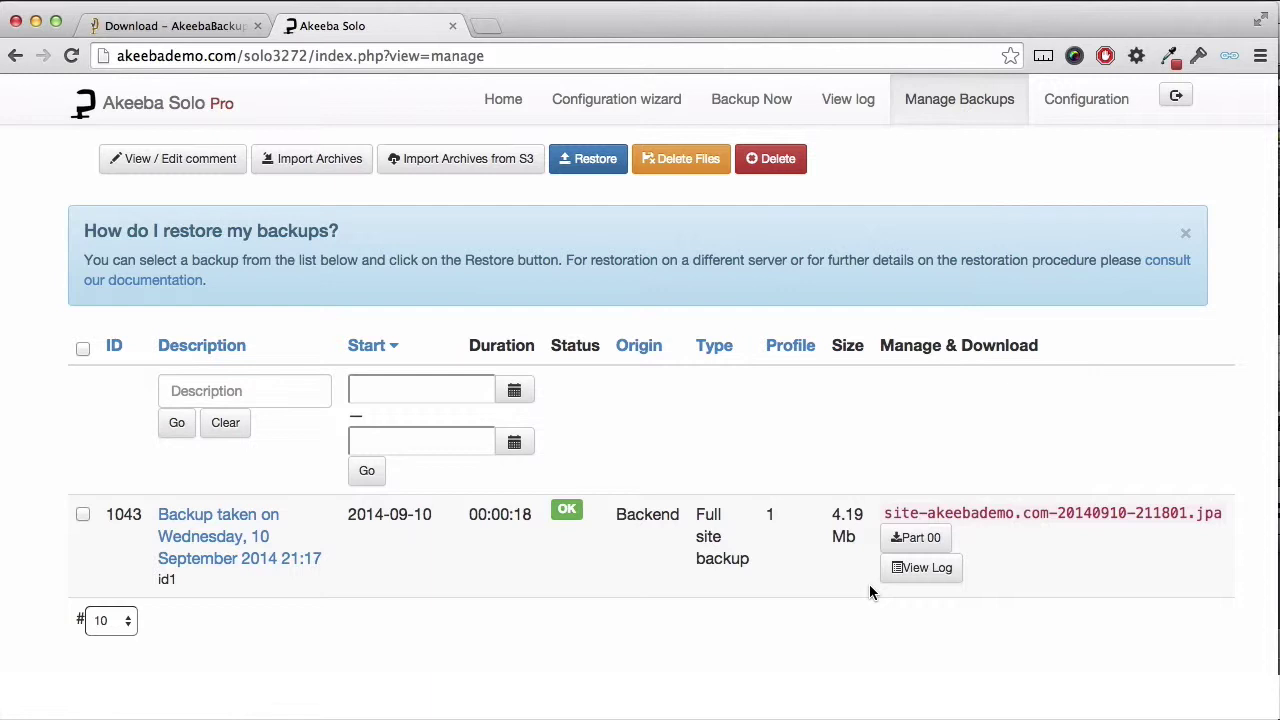
Step: Delete the archive files of backup 1043 so it is marked Obsolete, then go back to Home
left_click(83, 514)
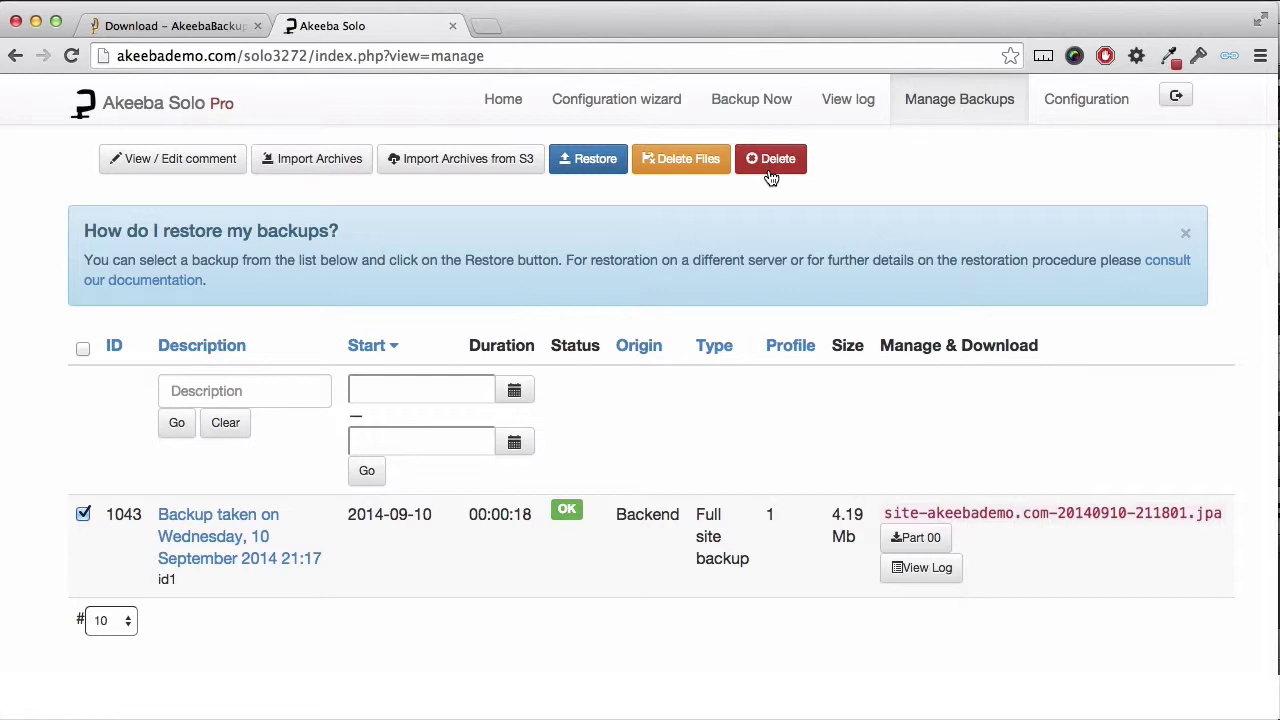
left_click(690, 160)
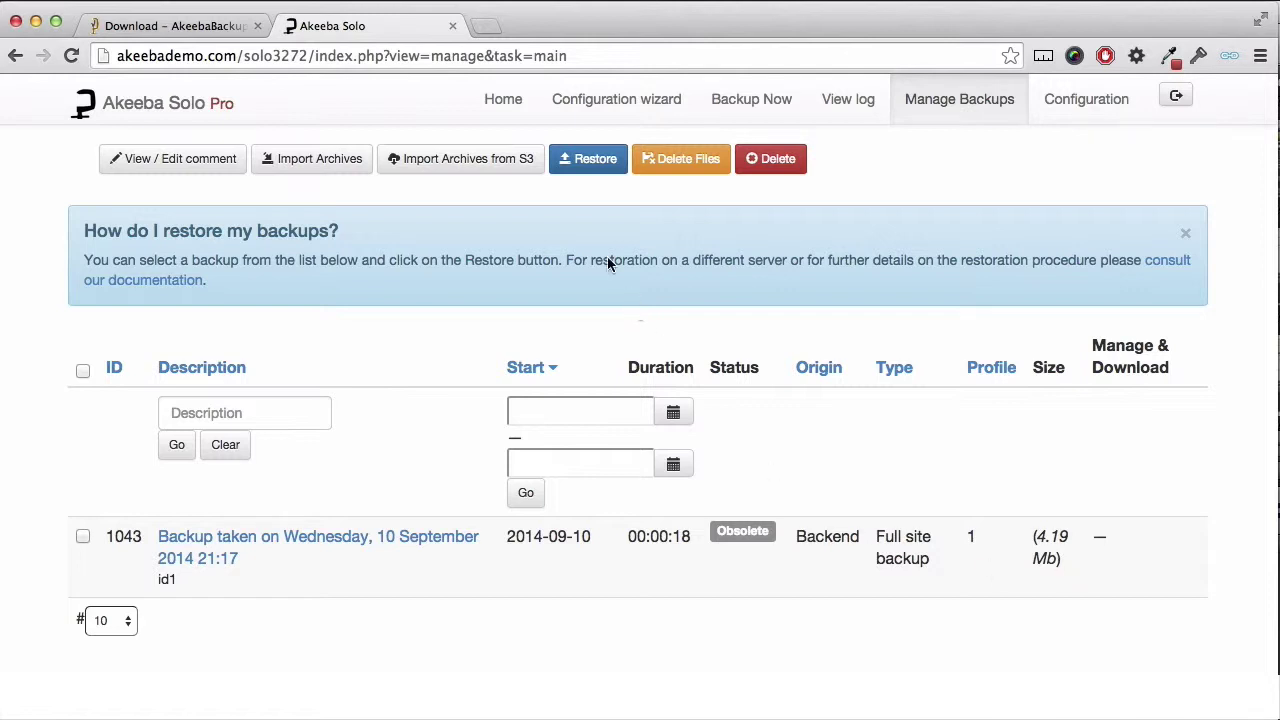
left_click(505, 104)
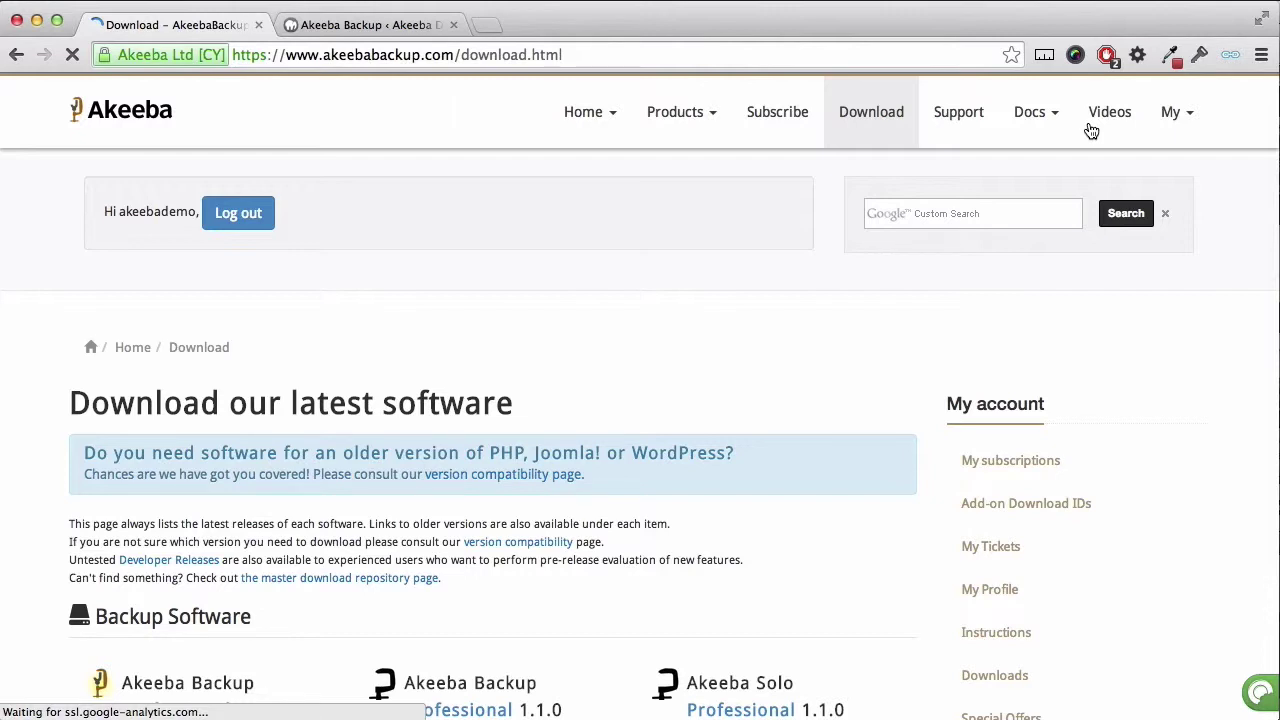
Step: Copy the account's Download ID from the My Subscriptions page on the Akeeba website
left_click(1140, 192)
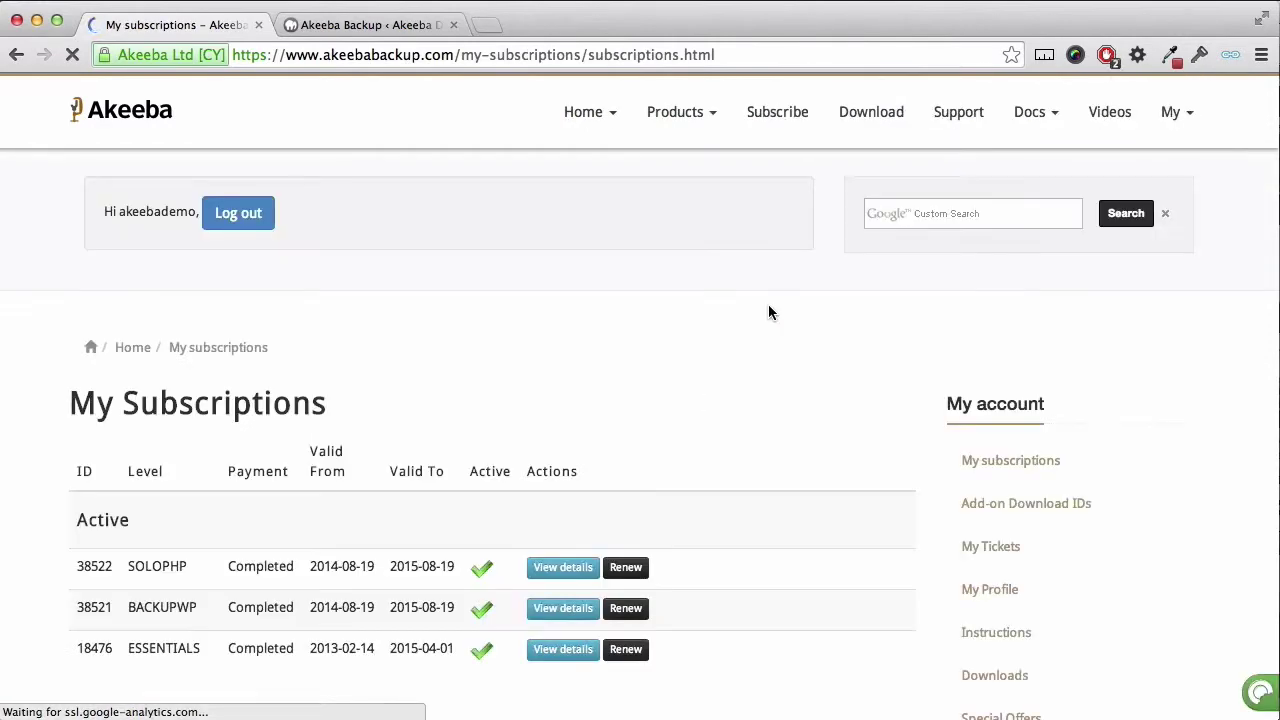
scroll(697, 365, "down", 4)
scroll(695, 365, "down", 2)
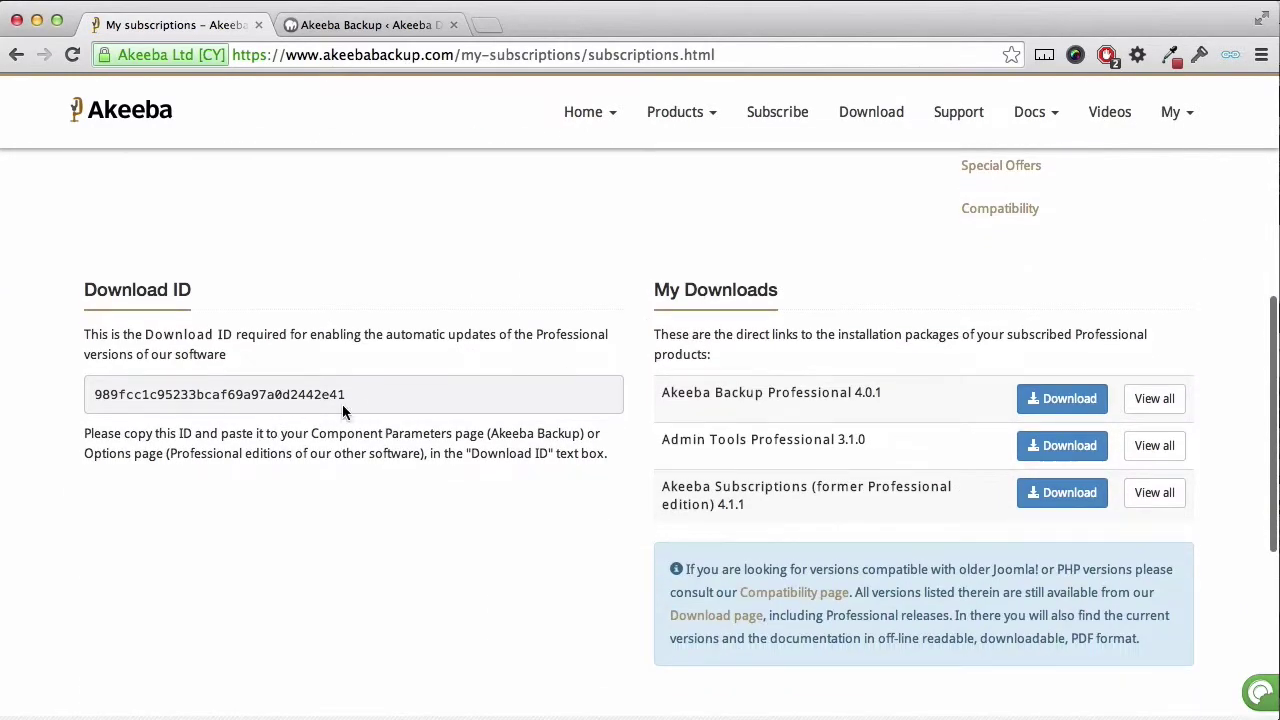
left_click_drag(349, 397, 94, 398)
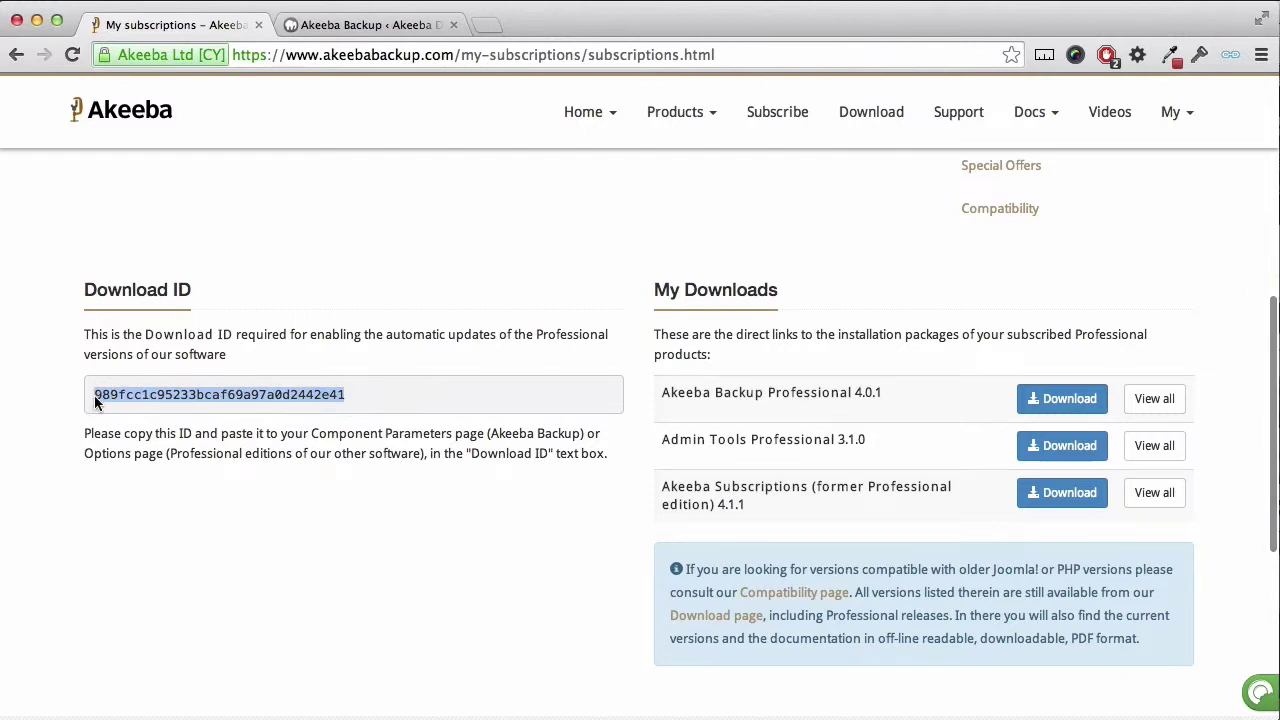
right_click(96, 398)
left_click(130, 406)
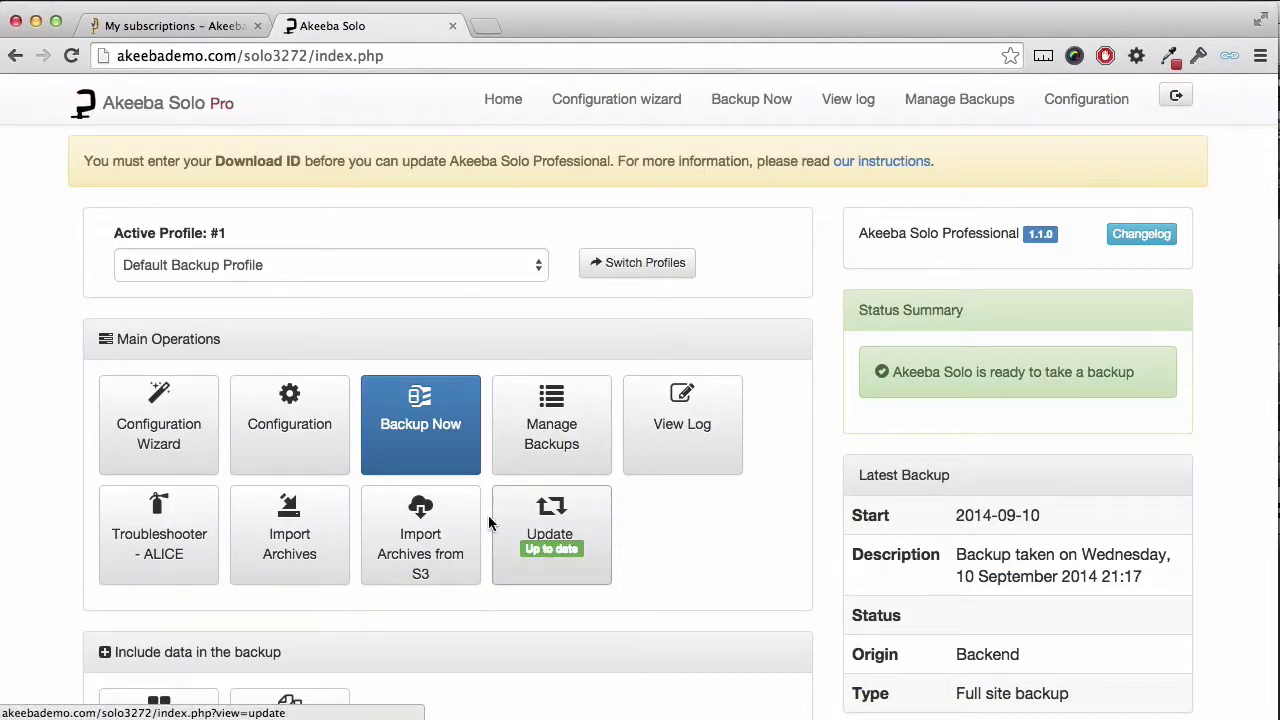
Step: Paste the copied Download ID into System Configuration's Update settings and save
scroll(487, 522, "down", 2)
scroll(487, 524, "down", 9)
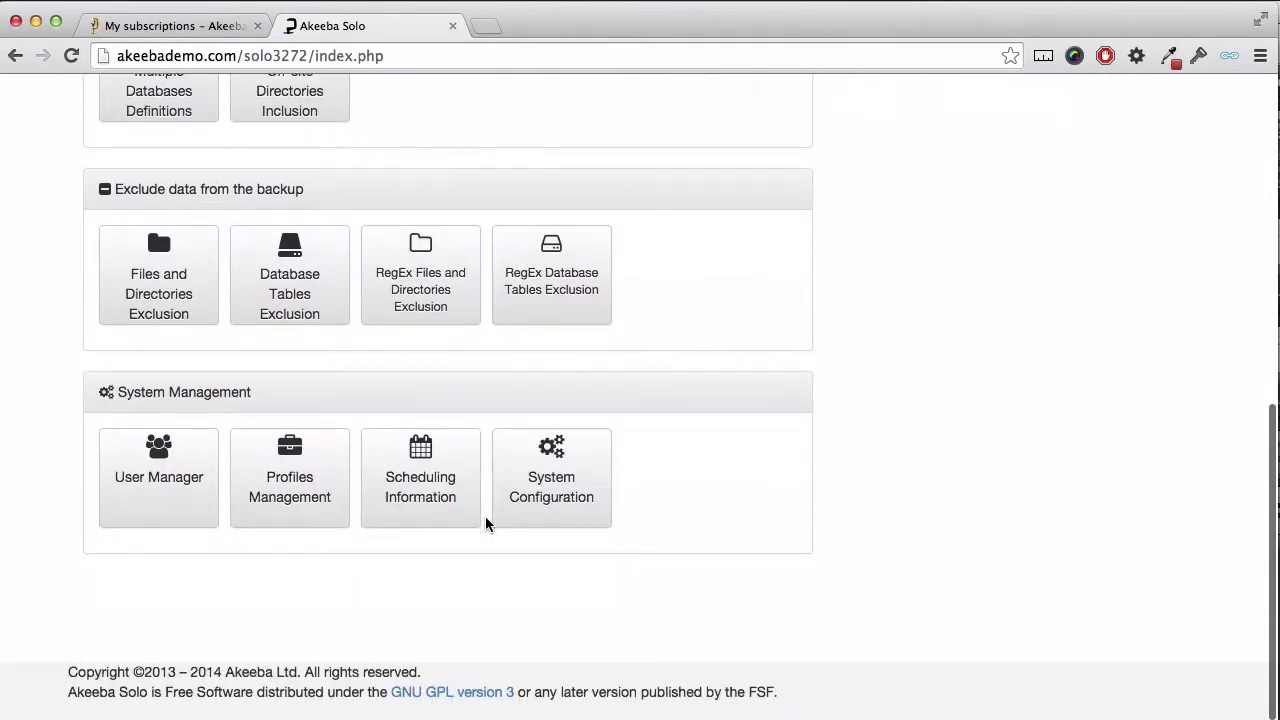
left_click(498, 515)
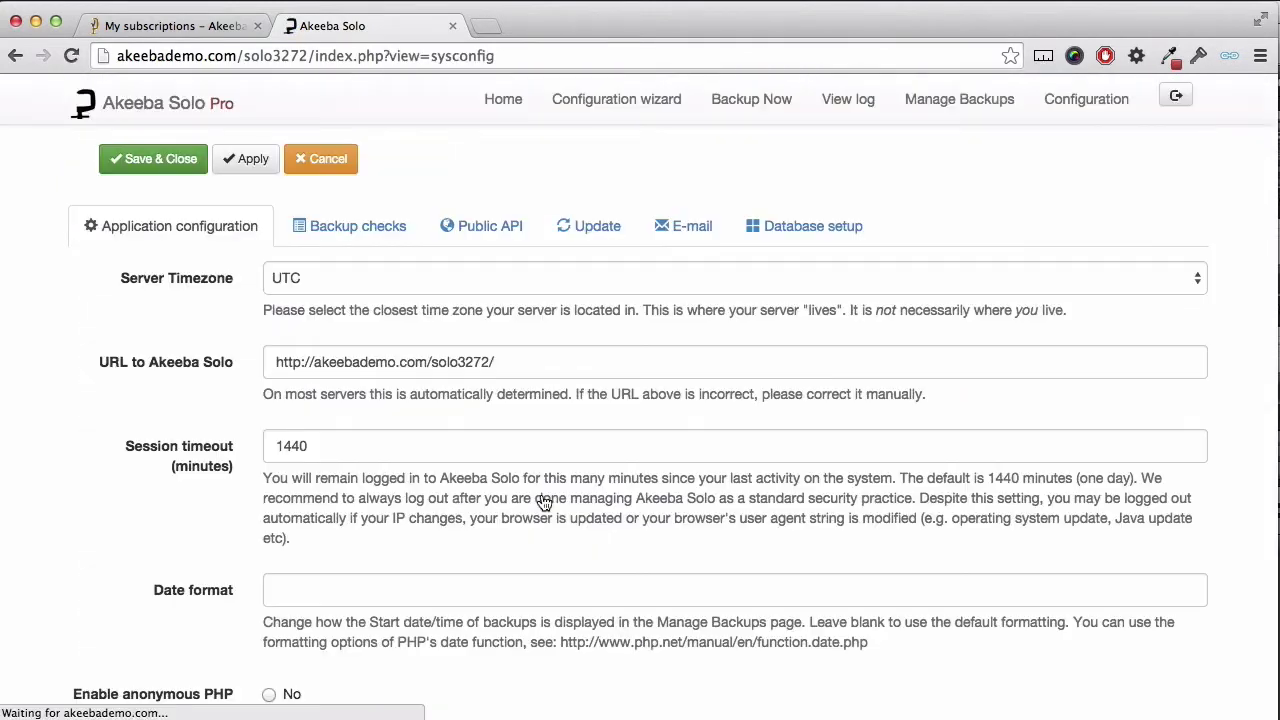
left_click(605, 240)
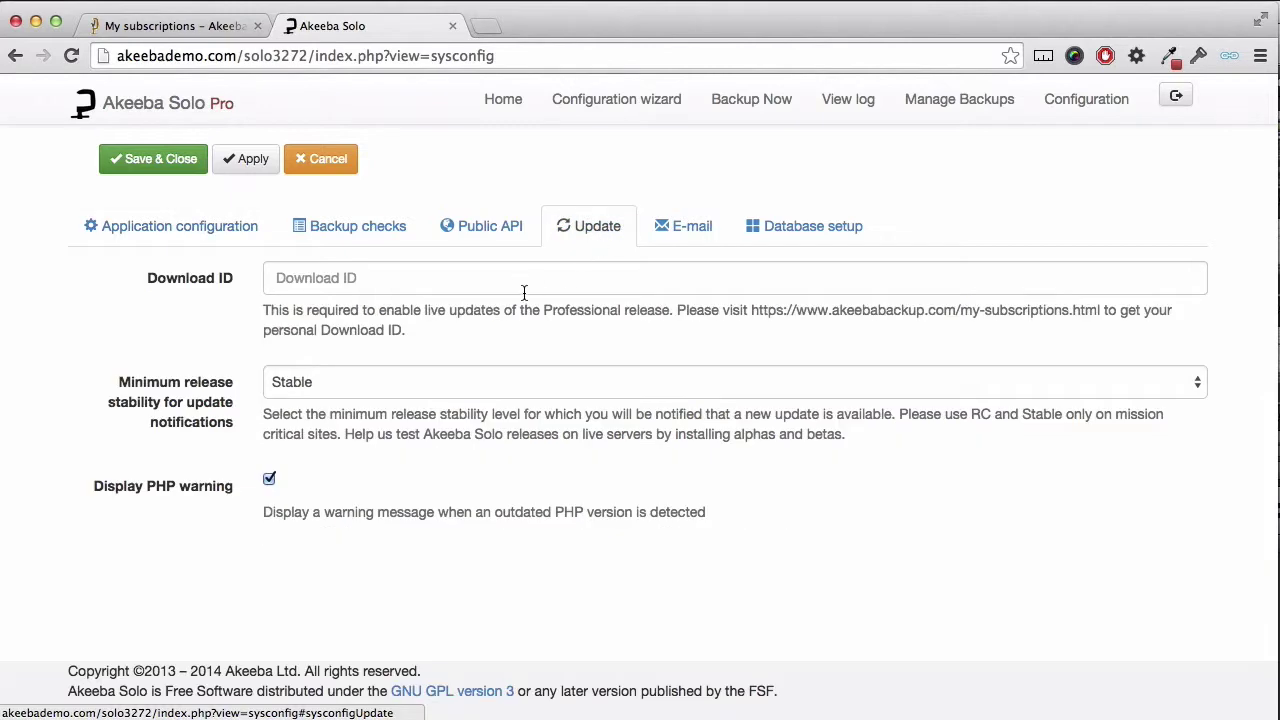
left_click(524, 280)
key("super+v")
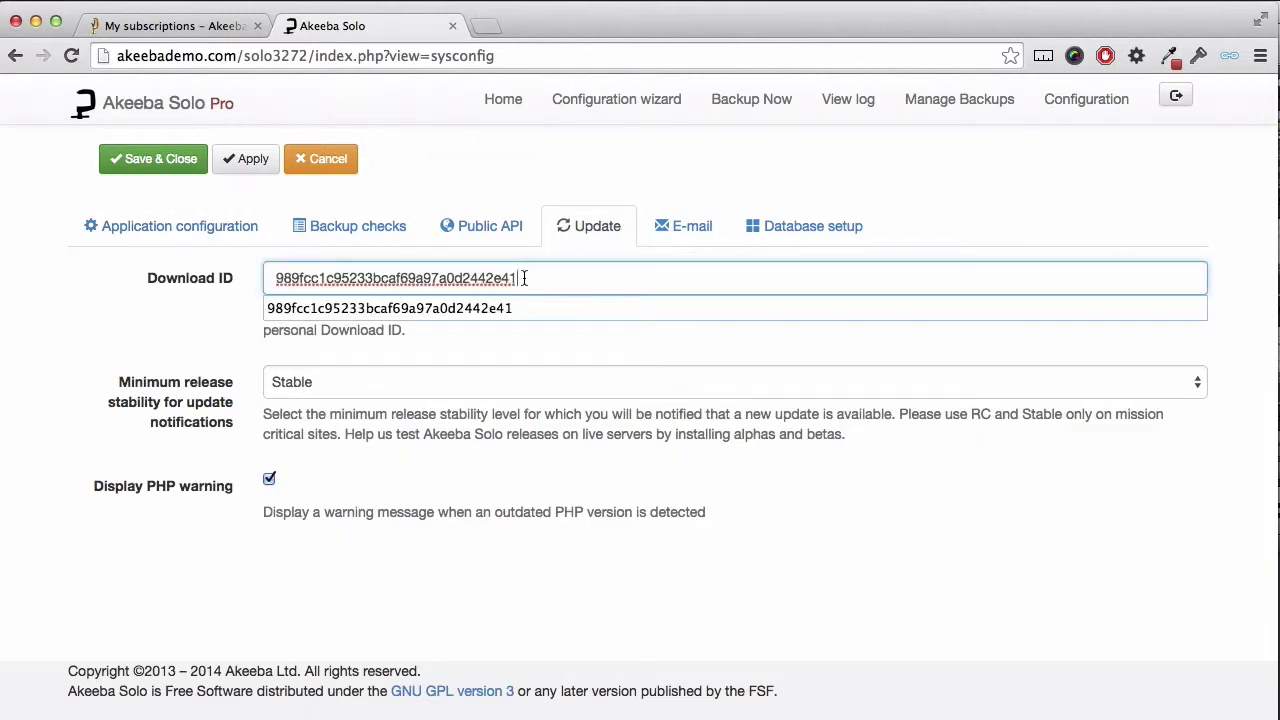
left_click(177, 168)
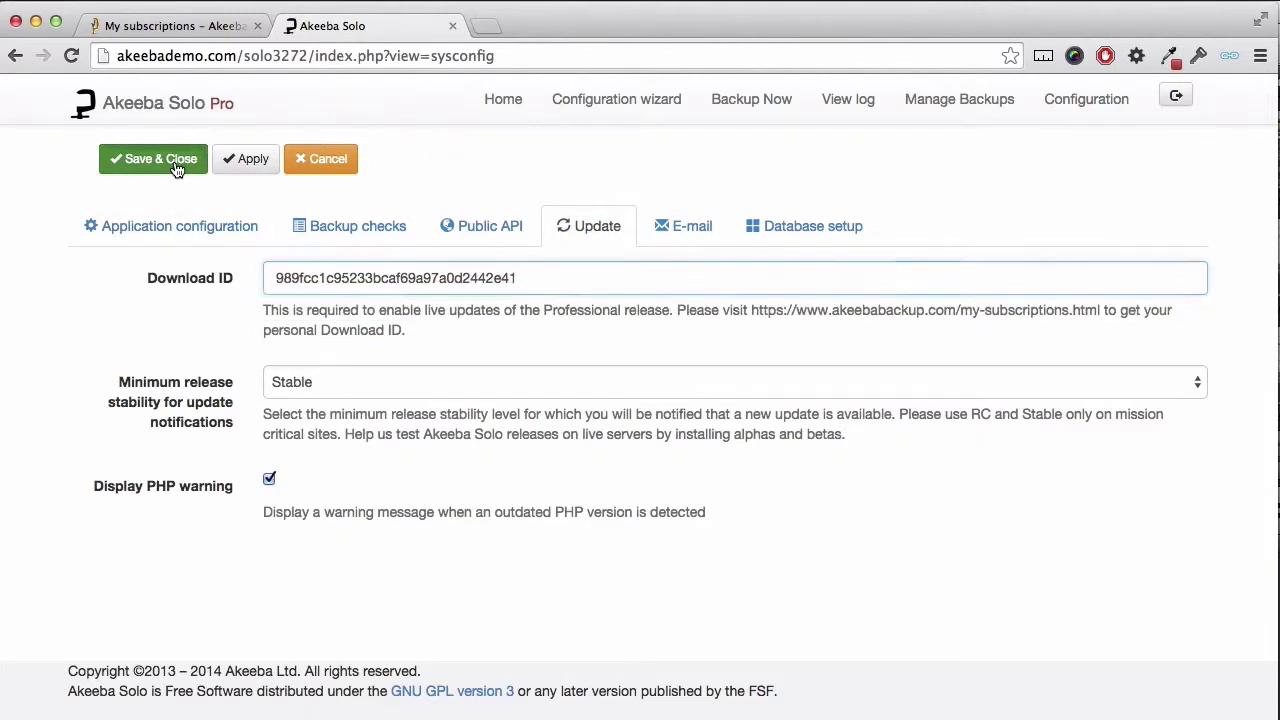